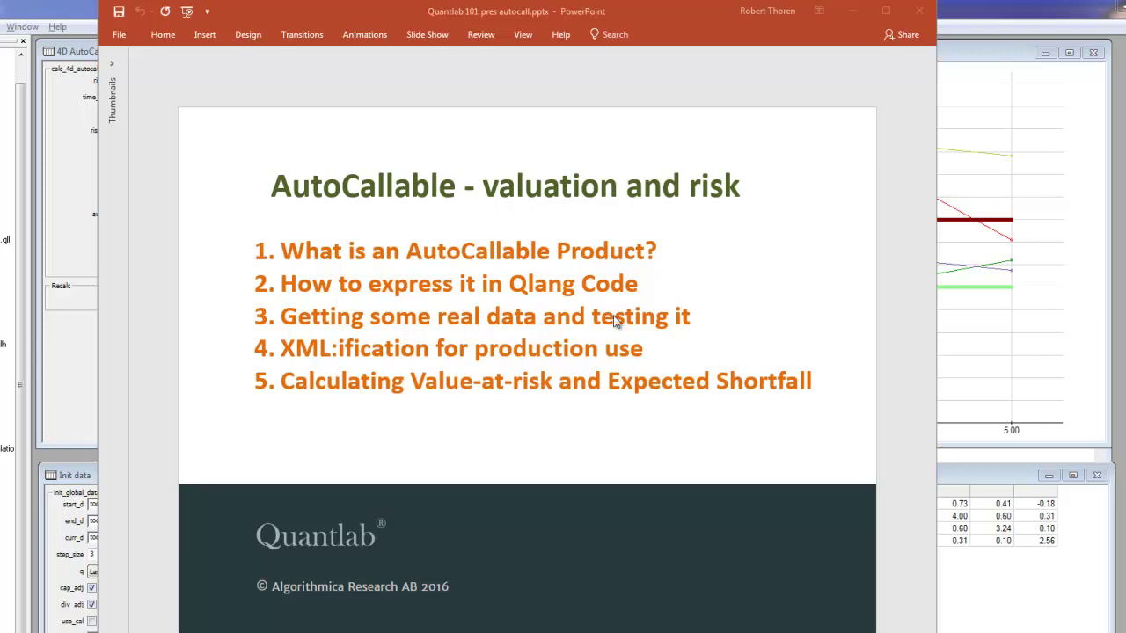
# Walk the agenda items down to Value-at-risk and Expected Shortfall, then place the term sheet PDF beside the chart.
pyautogui.click(602, 250)
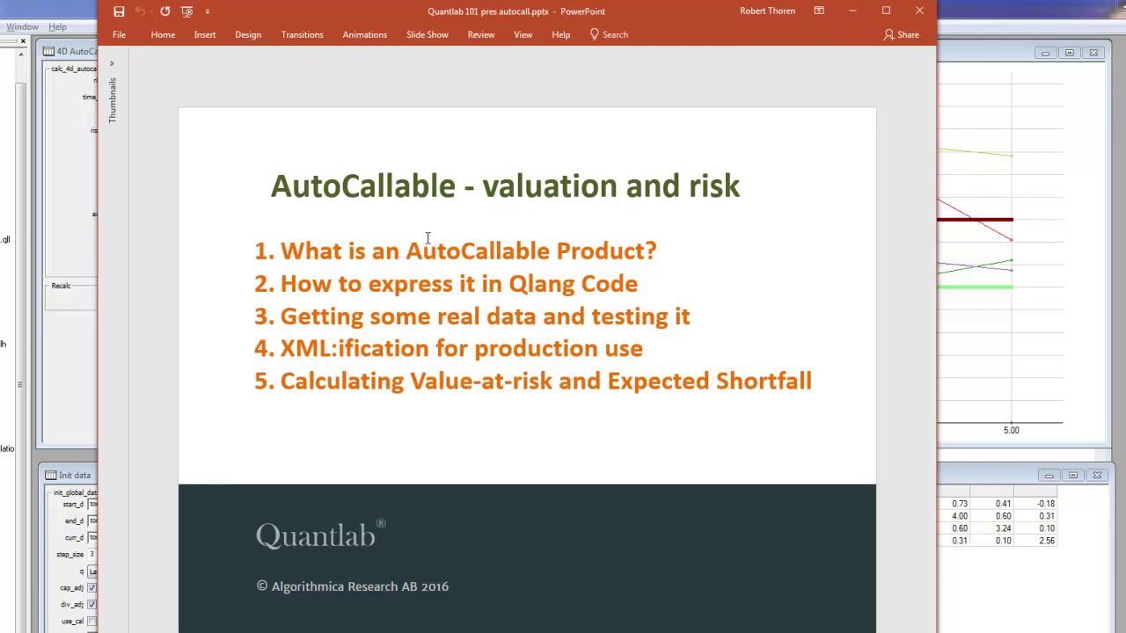
pyautogui.click(331, 253)
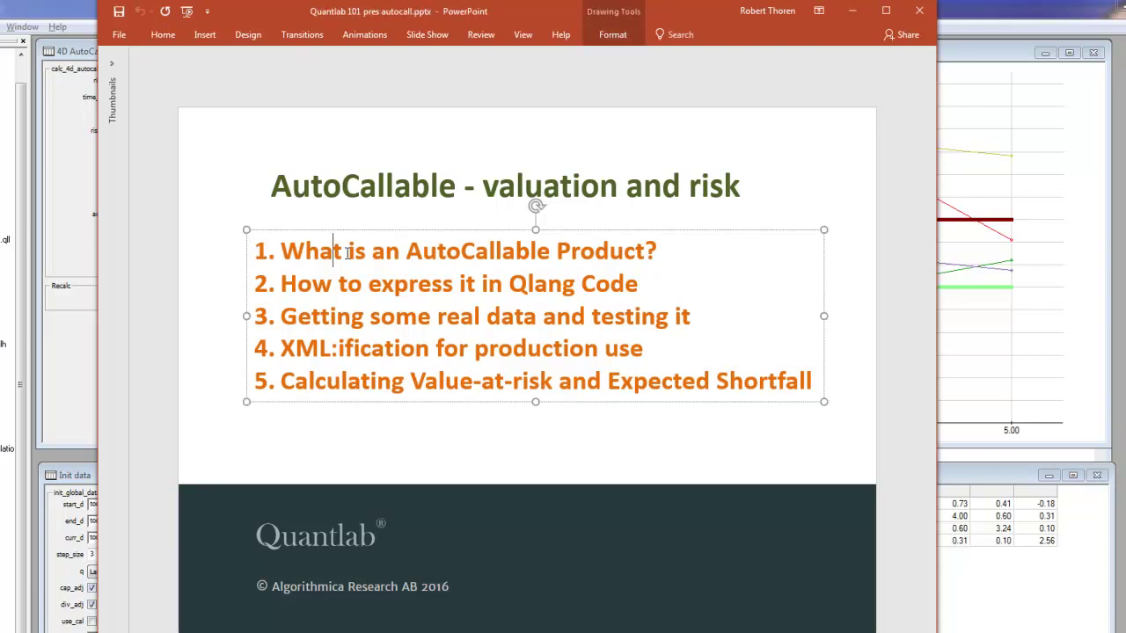
pyautogui.click(337, 283)
pyautogui.click(312, 318)
pyautogui.click(330, 343)
pyautogui.click(360, 380)
pyautogui.hotkey('alt', 'Tab')
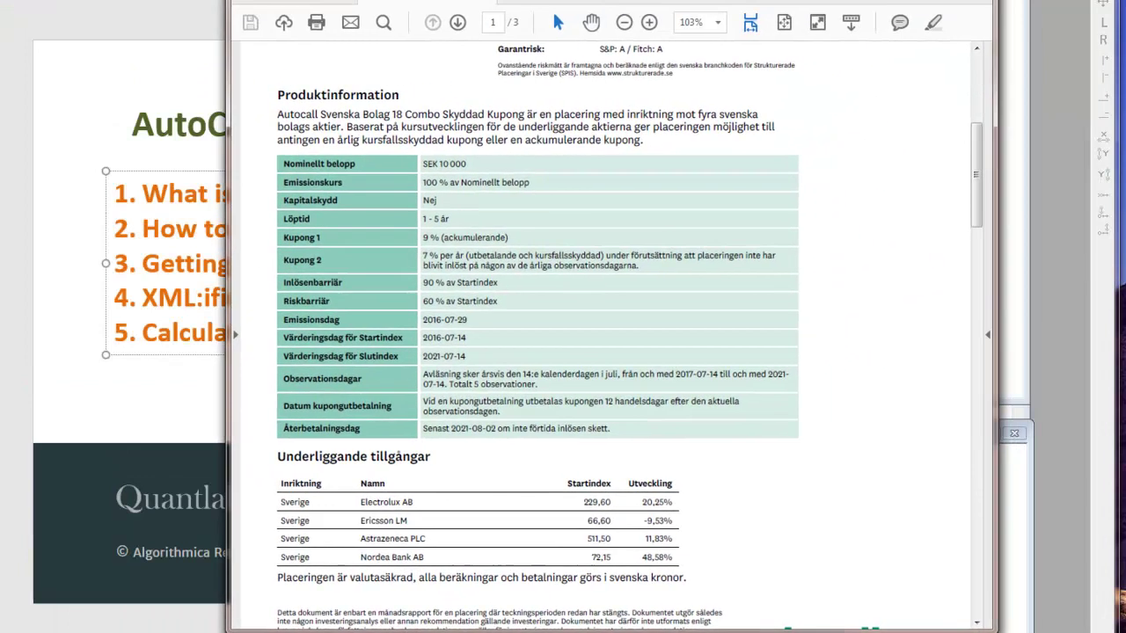
pyautogui.moveTo(616, 0); pyautogui.dragTo(438, 5)
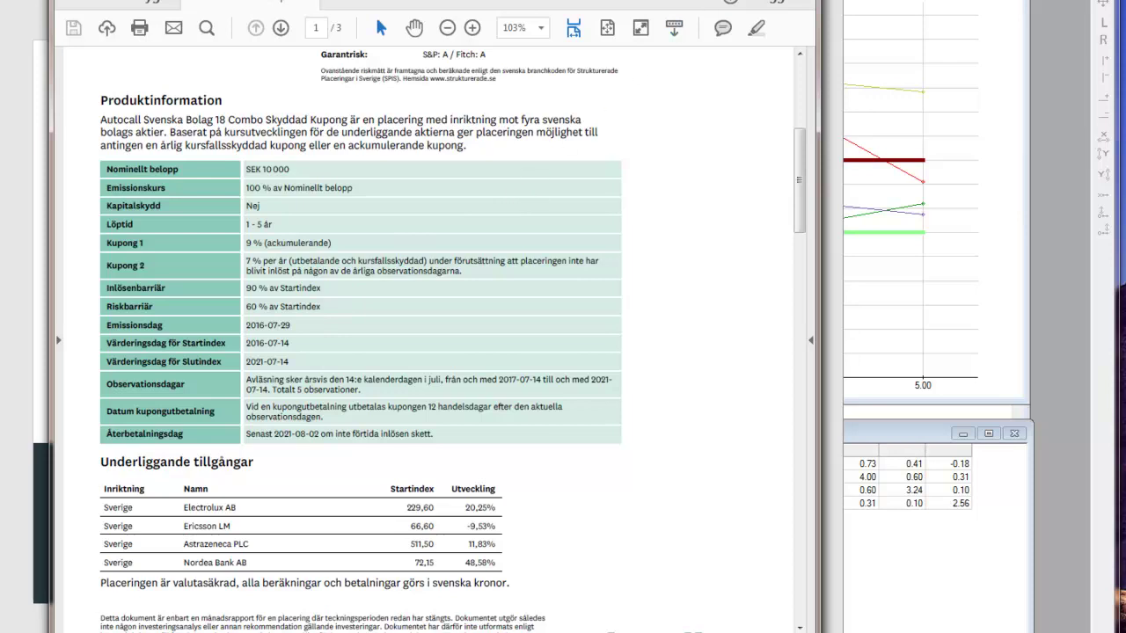
# Close the term sheet PDF and widen the Code window showing the autocallable_option payoff class.
pyautogui.hotkey('alt', 'F4')
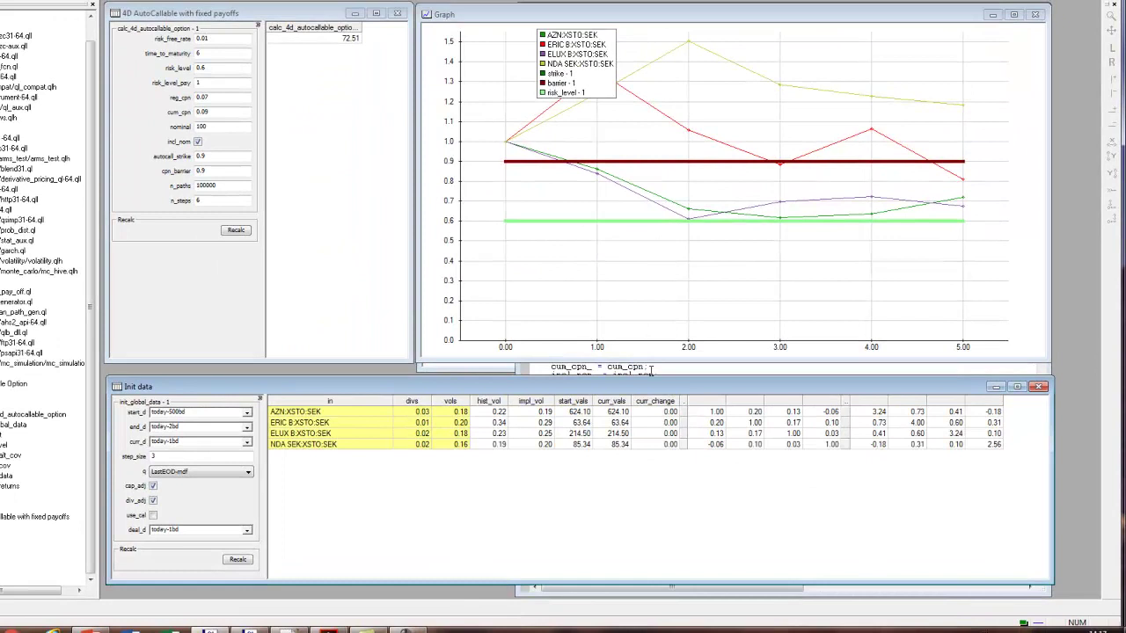
pyautogui.click(650, 368)
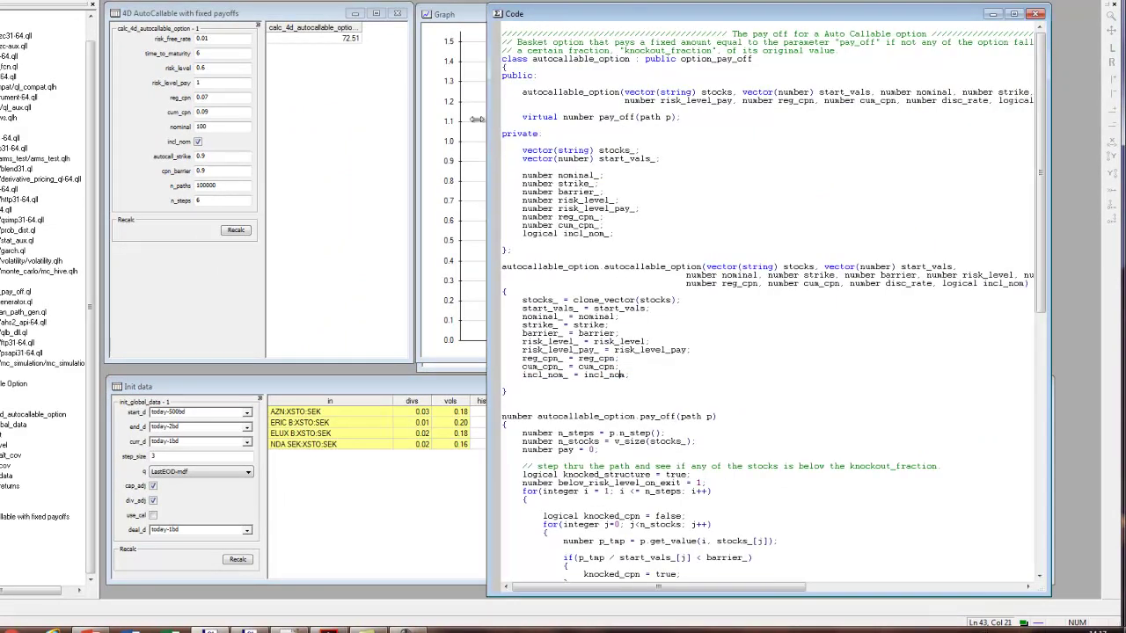
pyautogui.moveTo(476, 120); pyautogui.dragTo(209, 120)
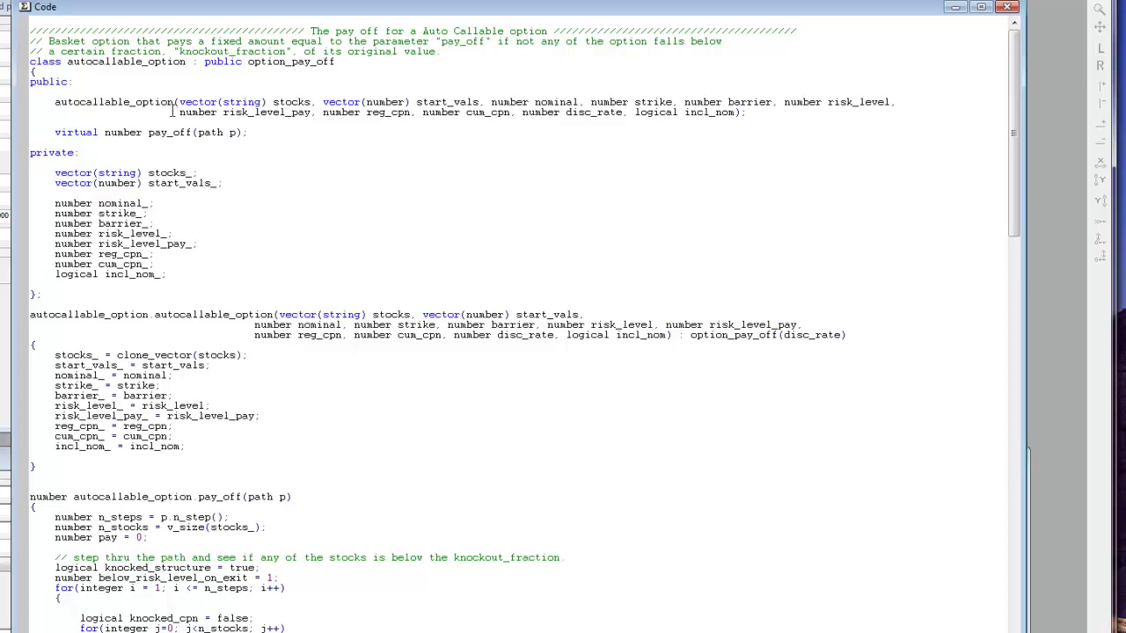
pyautogui.moveTo(105, 103); pyautogui.dragTo(128, 103)
pyautogui.click(123, 214)
pyautogui.doubleClick(124, 203)
pyautogui.click(116, 261)
pyautogui.scroll(-2, 112, 308)
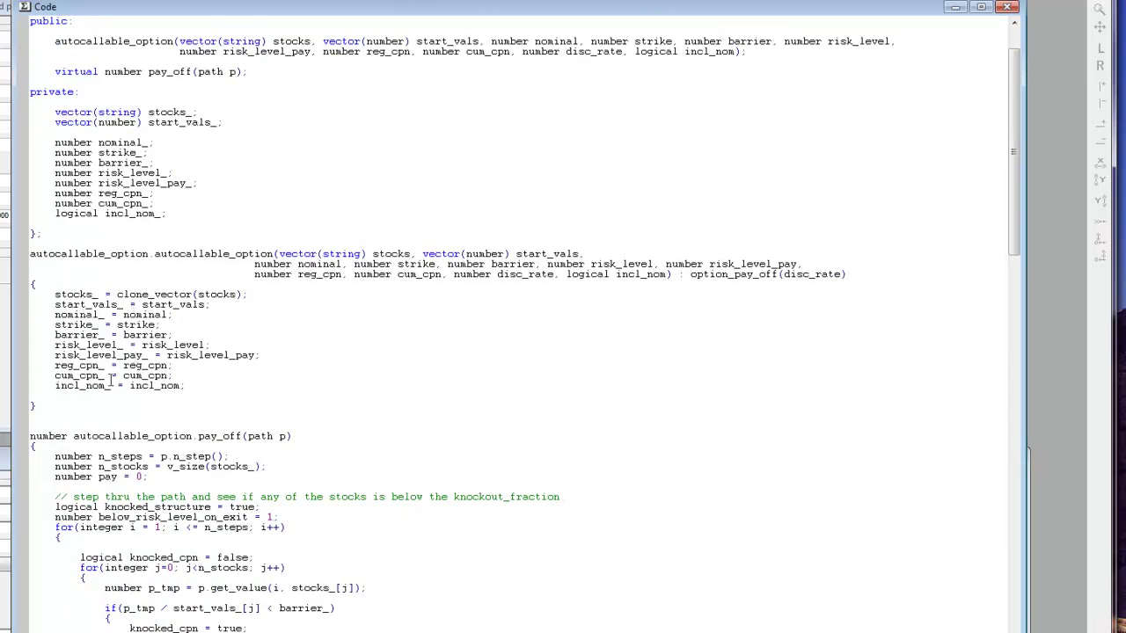
pyautogui.scroll(-1, 109, 378)
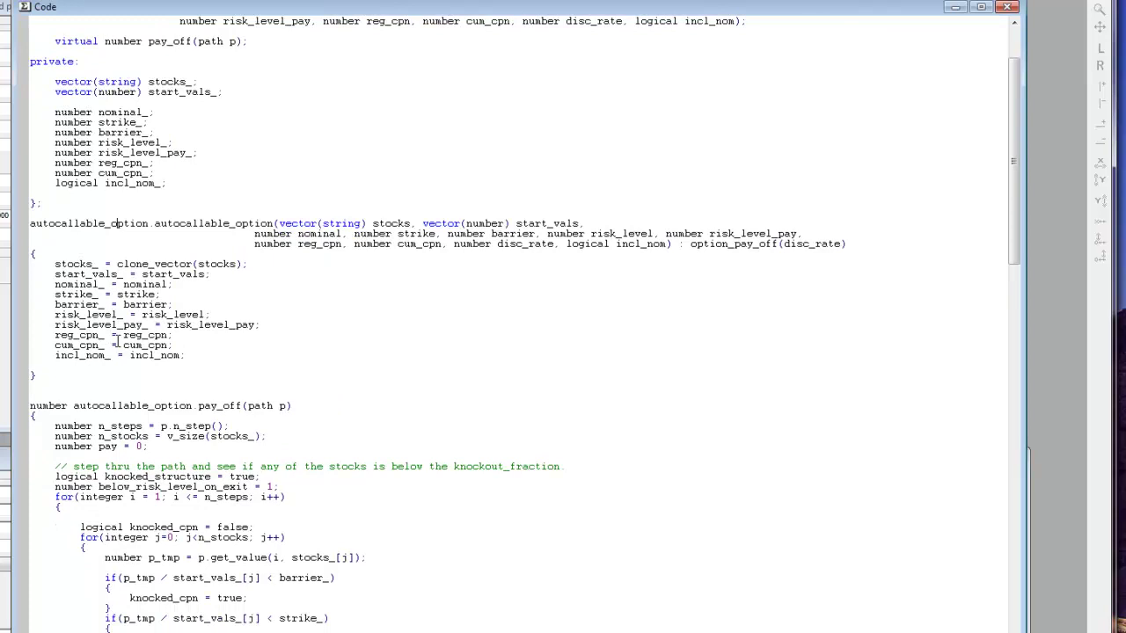
# Review pay_off's below_risk_level_on_exit initialisation to 1, the n_stocks loop and the strike check.
pyautogui.scroll(-10, 116, 341)
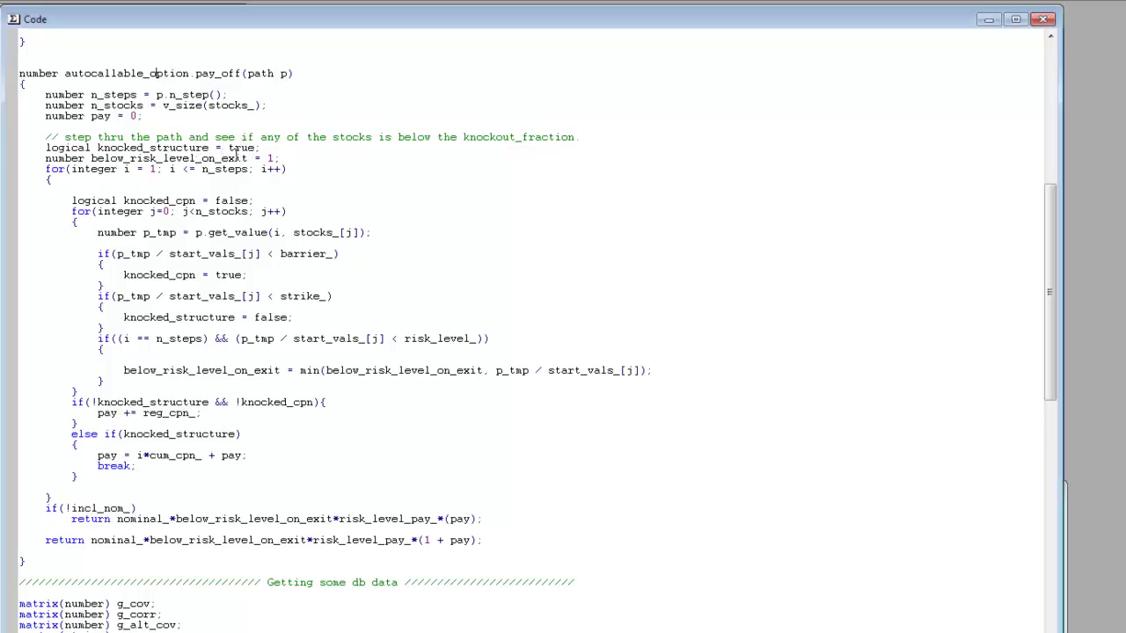
pyautogui.click(235, 158)
pyautogui.click(272, 158)
pyautogui.click(235, 211)
pyautogui.click(177, 298)
pyautogui.click(170, 299)
pyautogui.press('Down')
# Review the risk-level minimum calculation and the function's final return statement.
pyautogui.click(422, 369)
pyautogui.scroll(-1, 263, 367)
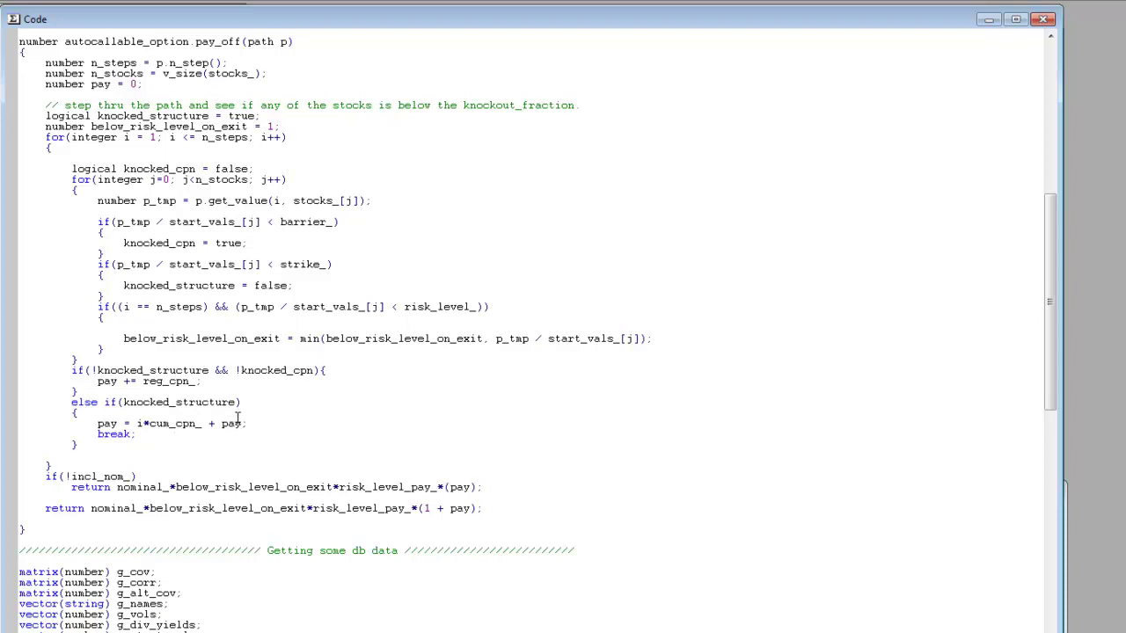
pyautogui.scroll(-1, 238, 419)
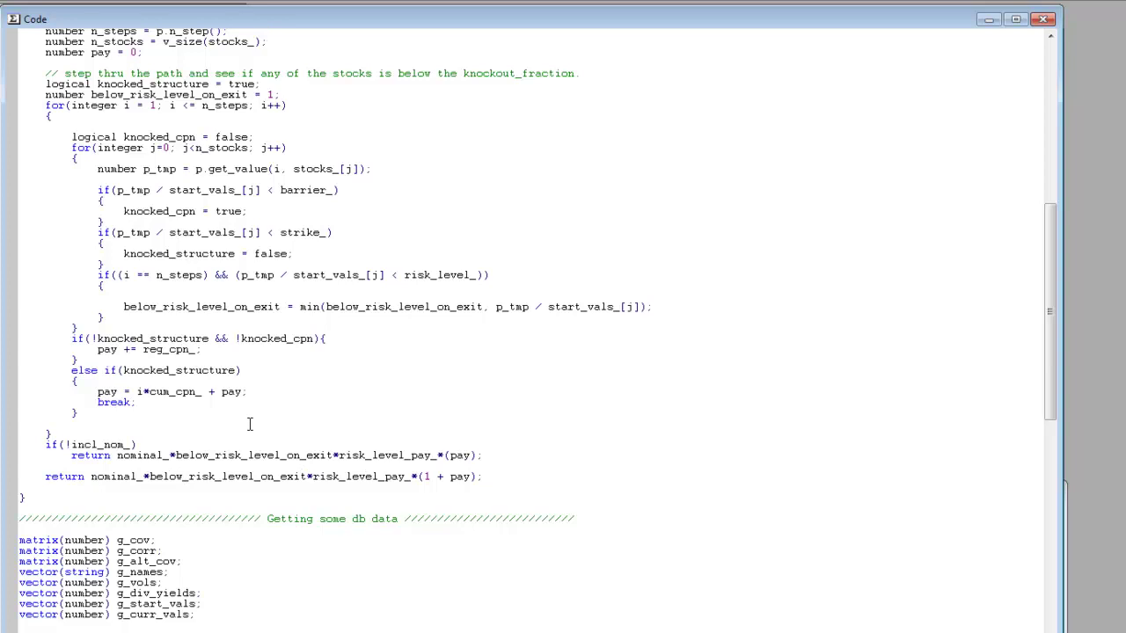
pyautogui.scroll(2, 248, 422)
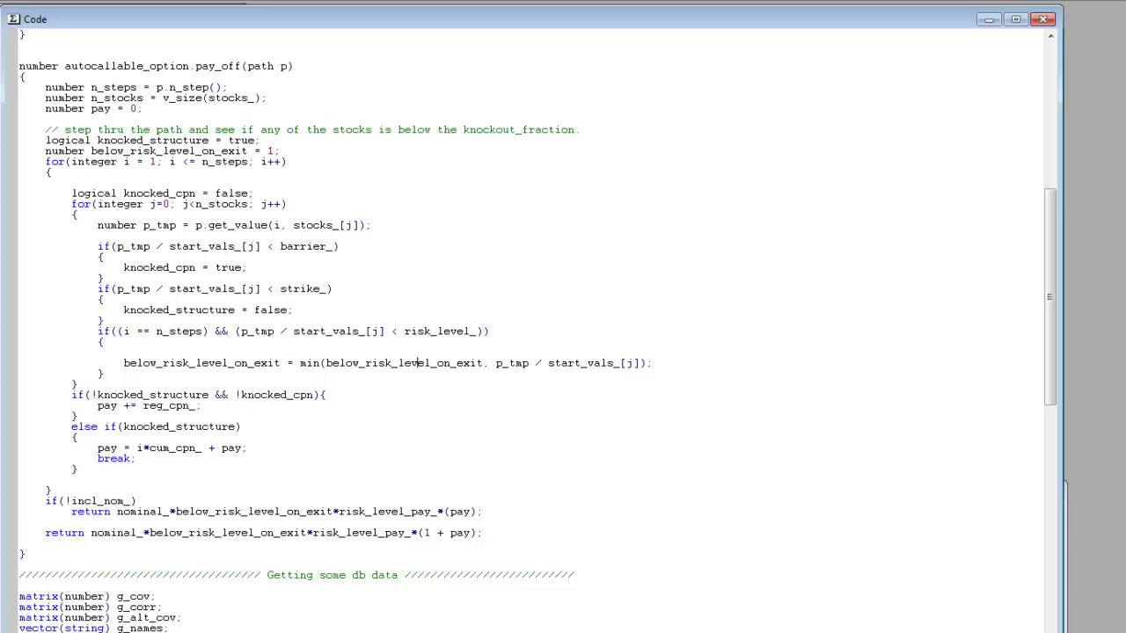
# Glance at the PowerPoint agenda slide, then return to the Quantlab workspace.
pyautogui.hotkey('alt', 'Tab')
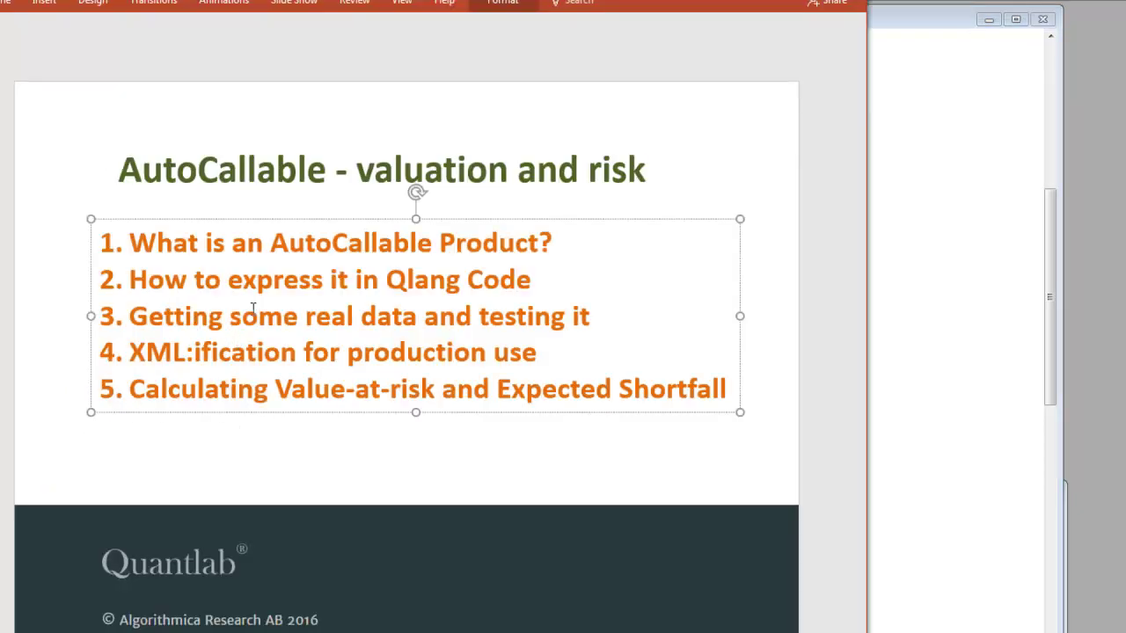
pyautogui.hotkey('alt', 'Tab')
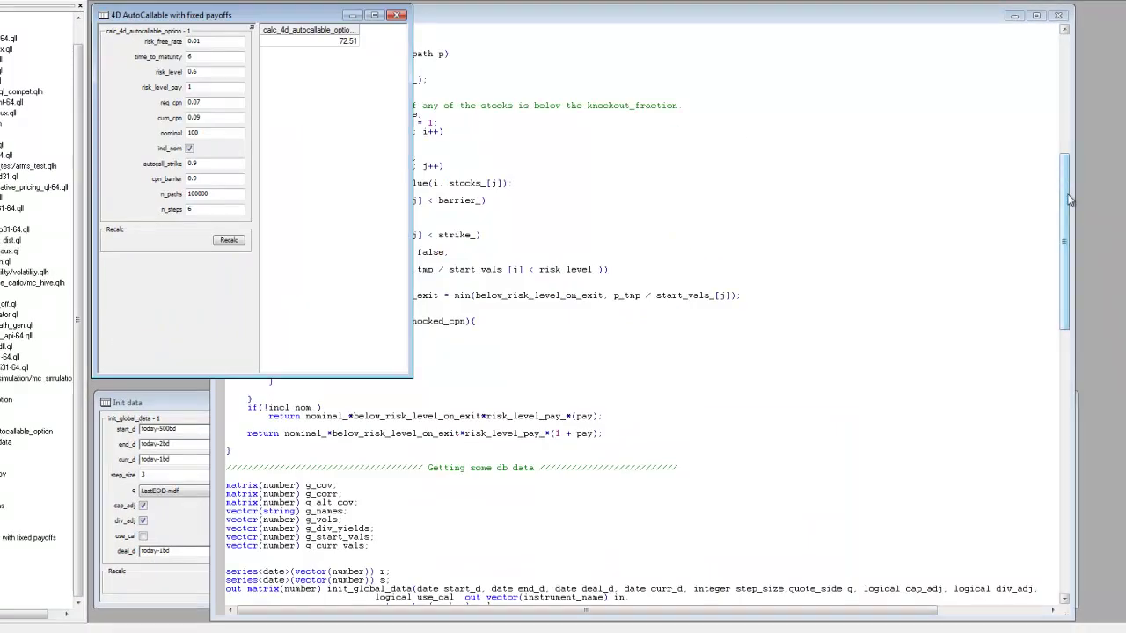
# Minimize the Code window to reveal the Graph and Init data stock table.
pyautogui.moveTo(1064, 204); pyautogui.dragTo(1064, 439)
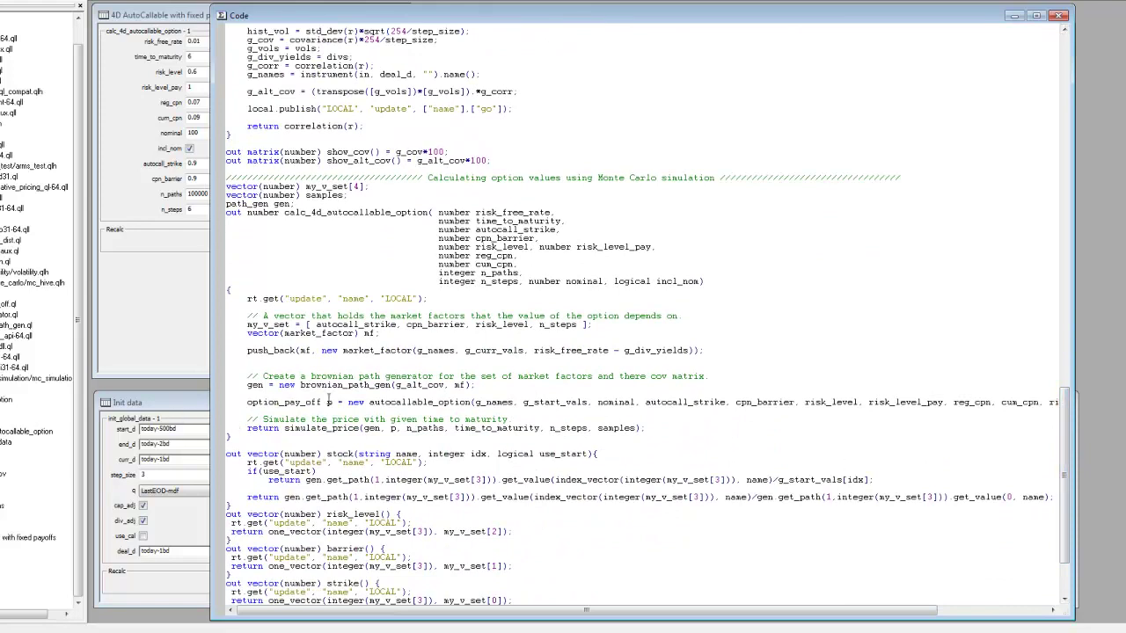
pyautogui.click(1014, 16)
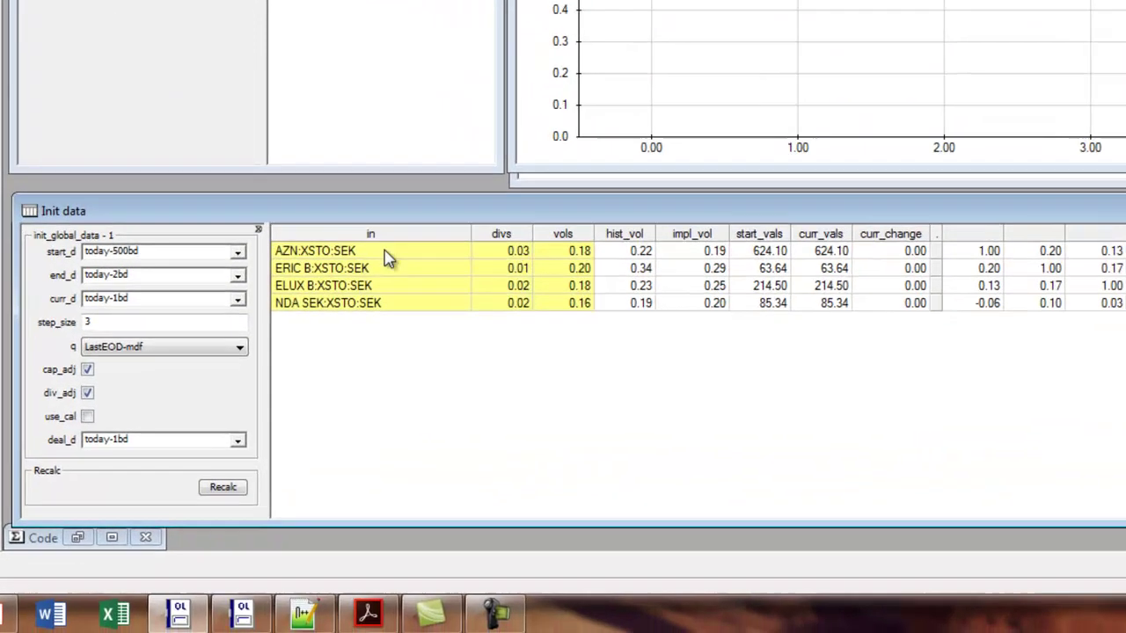
pyautogui.moveTo(345, 428); pyautogui.dragTo(420, 463)
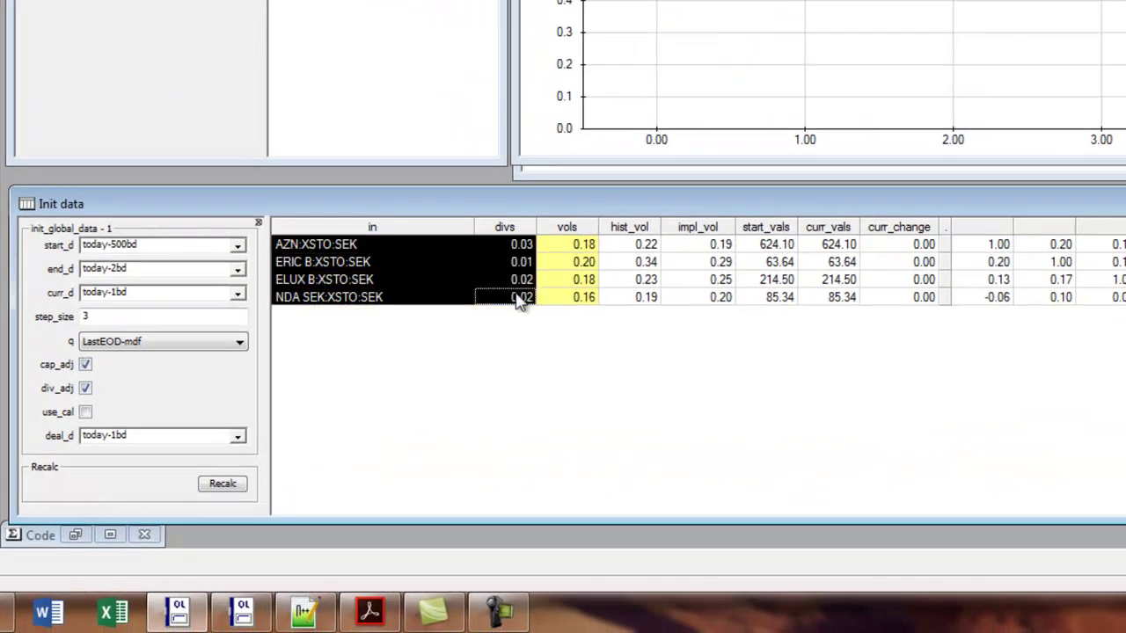
pyautogui.click(373, 231)
pyautogui.rightClick(373, 230)
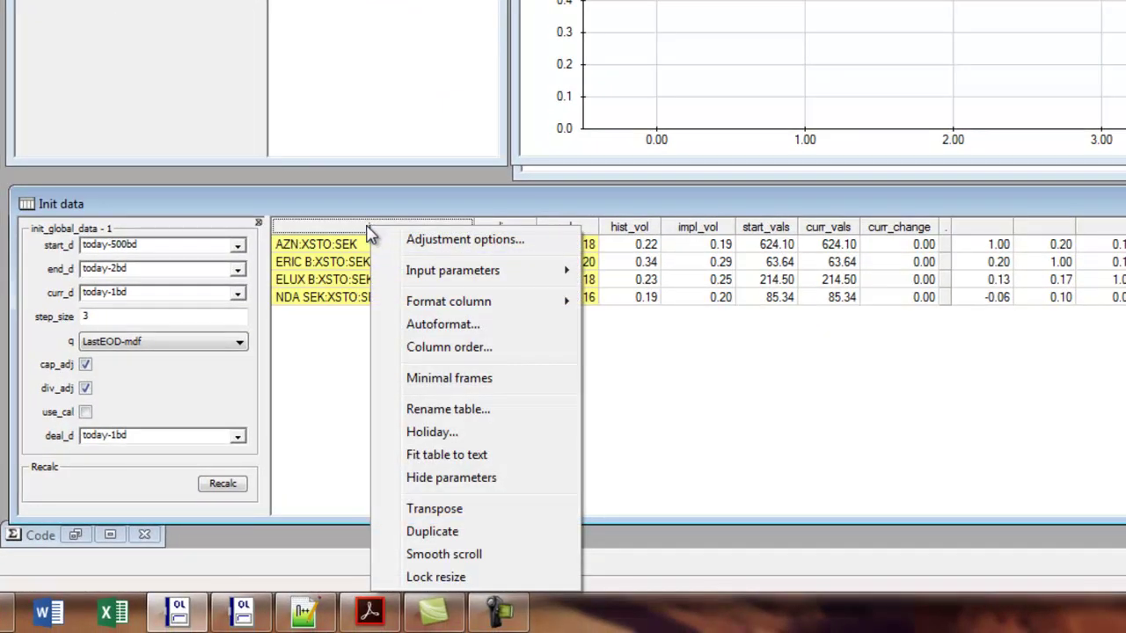
pyautogui.click(343, 262)
pyautogui.moveTo(346, 246); pyautogui.dragTo(339, 303)
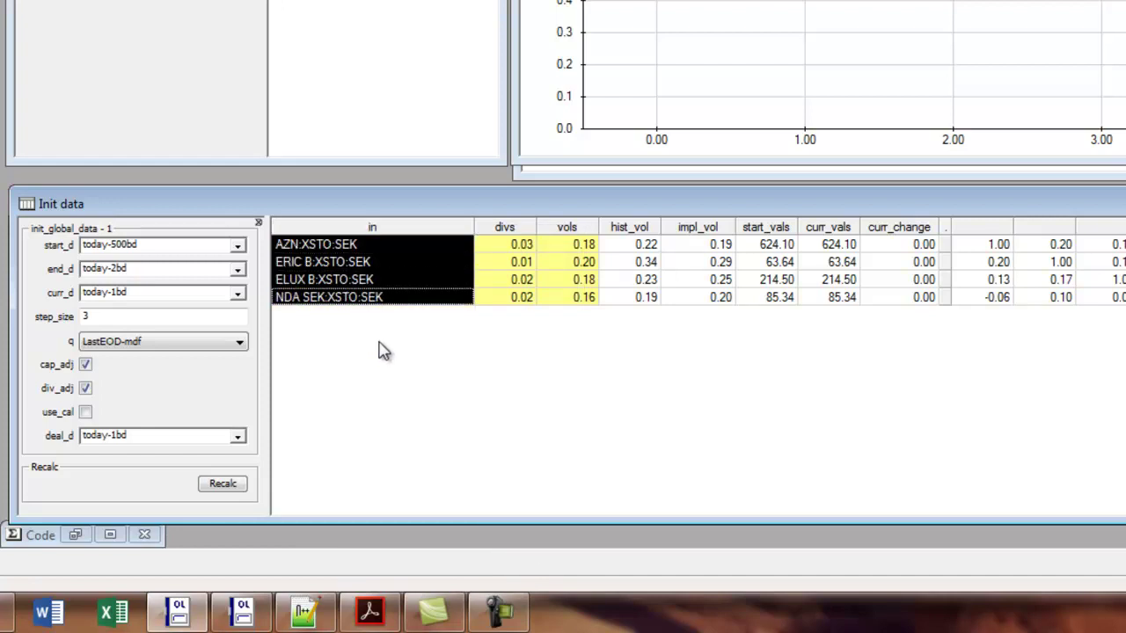
pyautogui.click(465, 377)
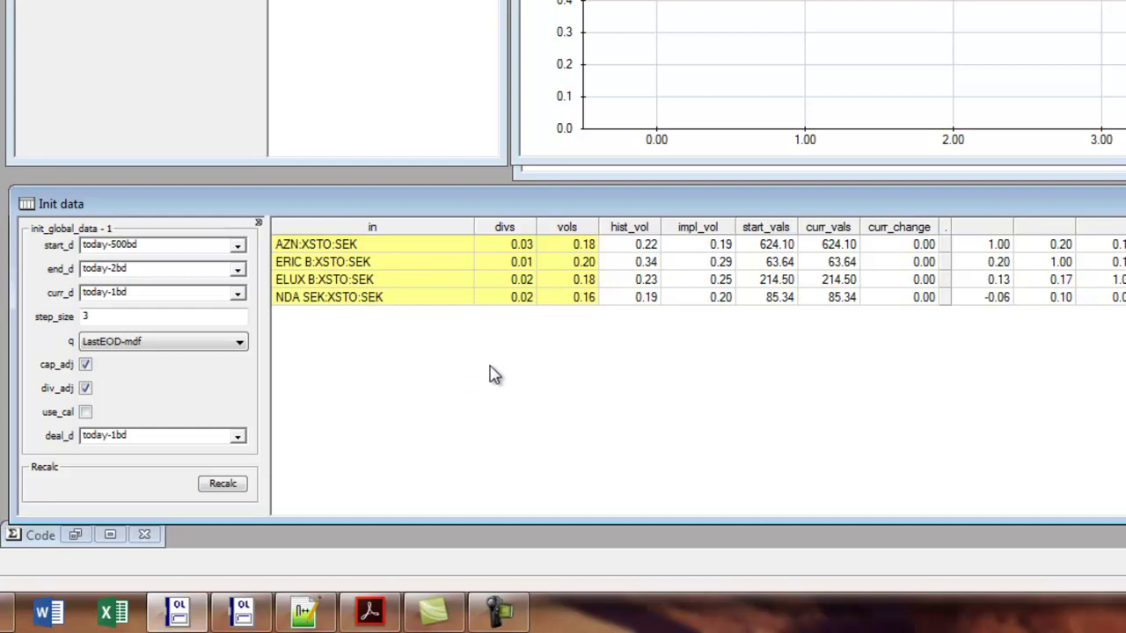
pyautogui.click(517, 247)
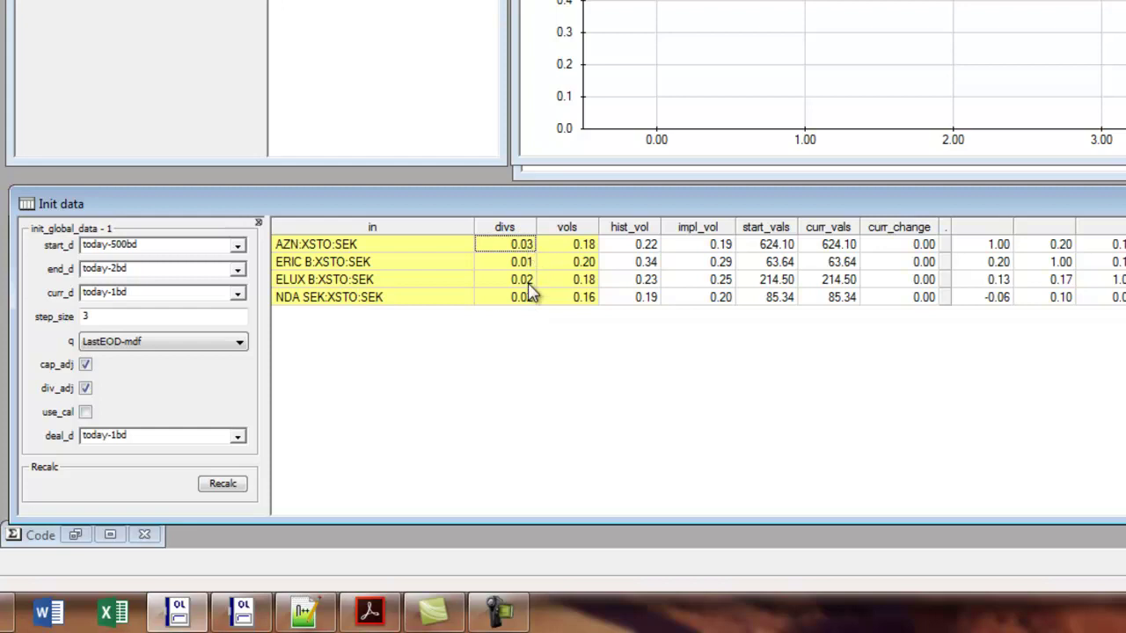
pyautogui.click(574, 347)
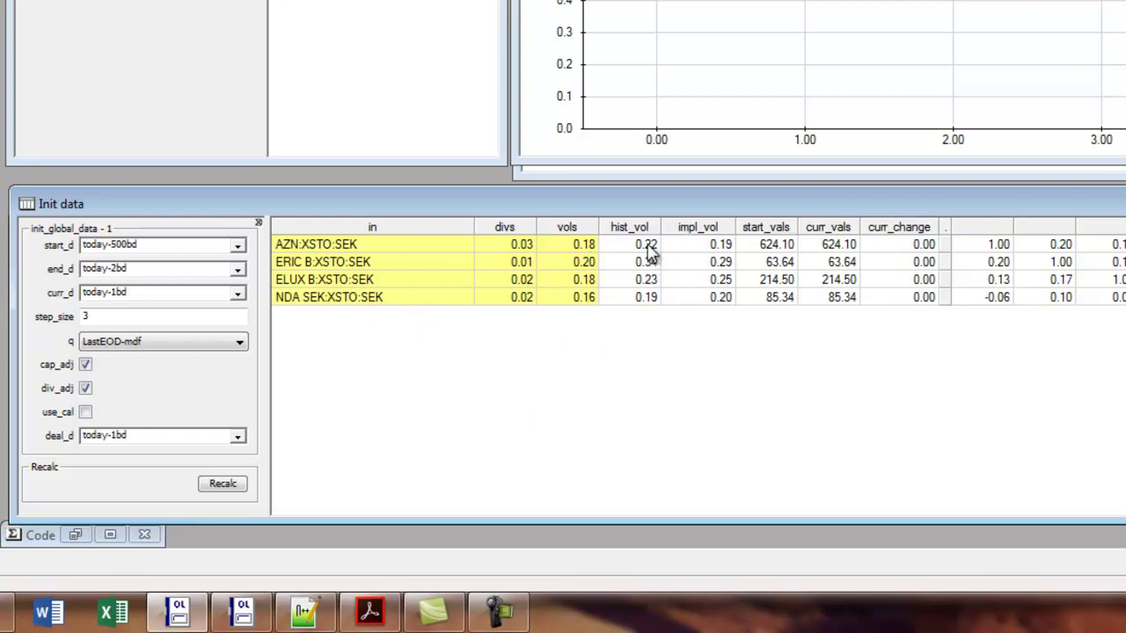
pyautogui.moveTo(649, 249); pyautogui.dragTo(651, 315)
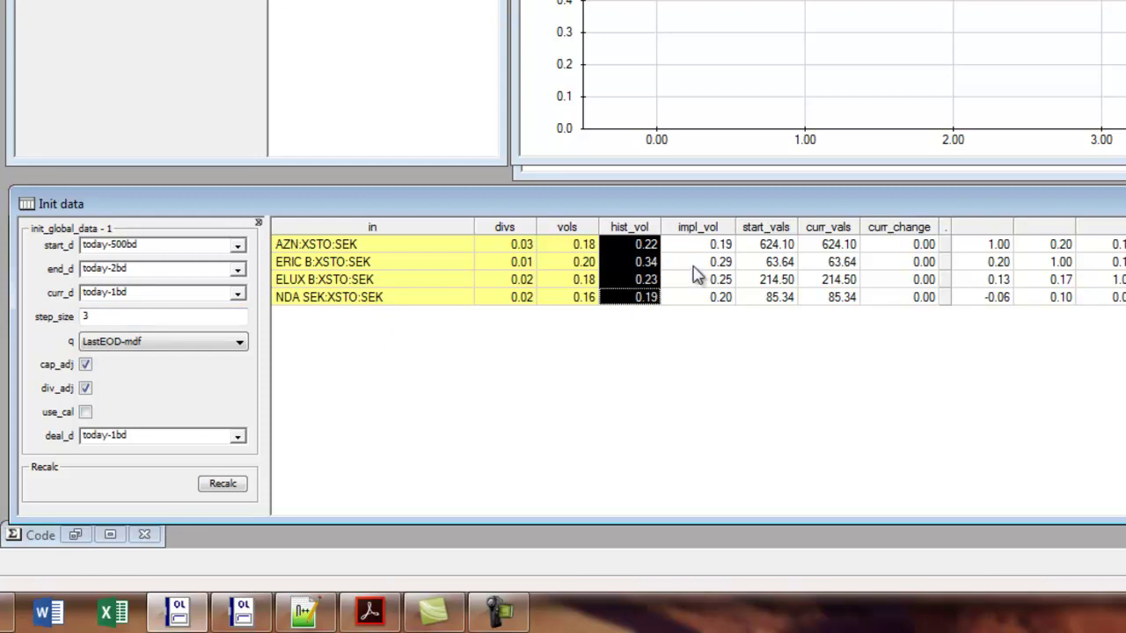
pyautogui.moveTo(716, 248); pyautogui.dragTo(714, 301)
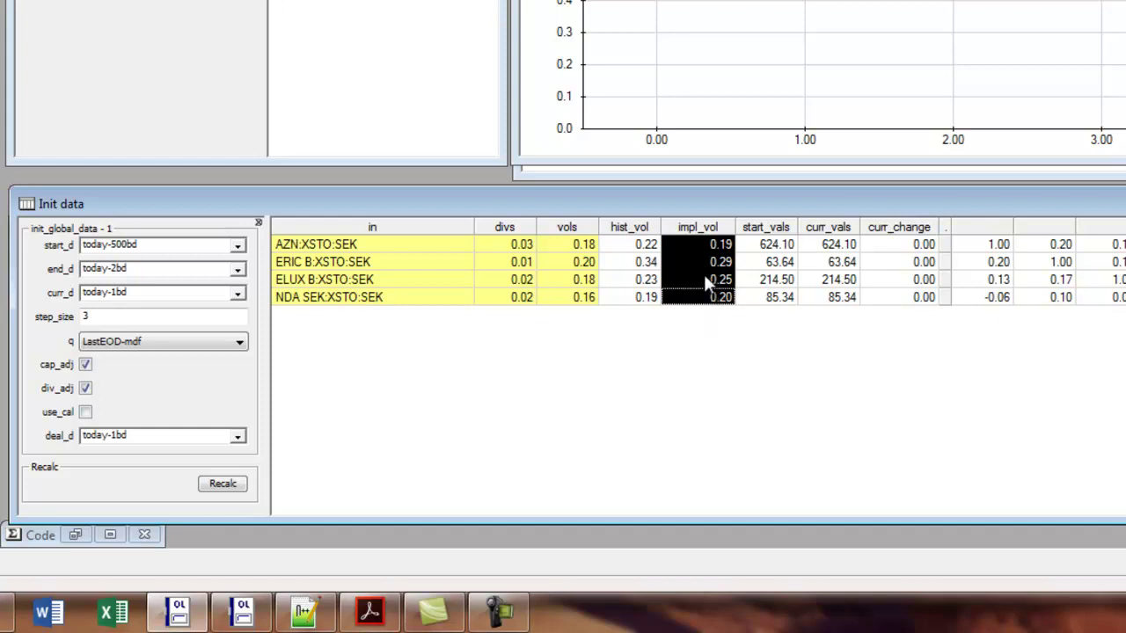
pyautogui.moveTo(699, 249); pyautogui.dragTo(703, 301)
pyautogui.click(708, 328)
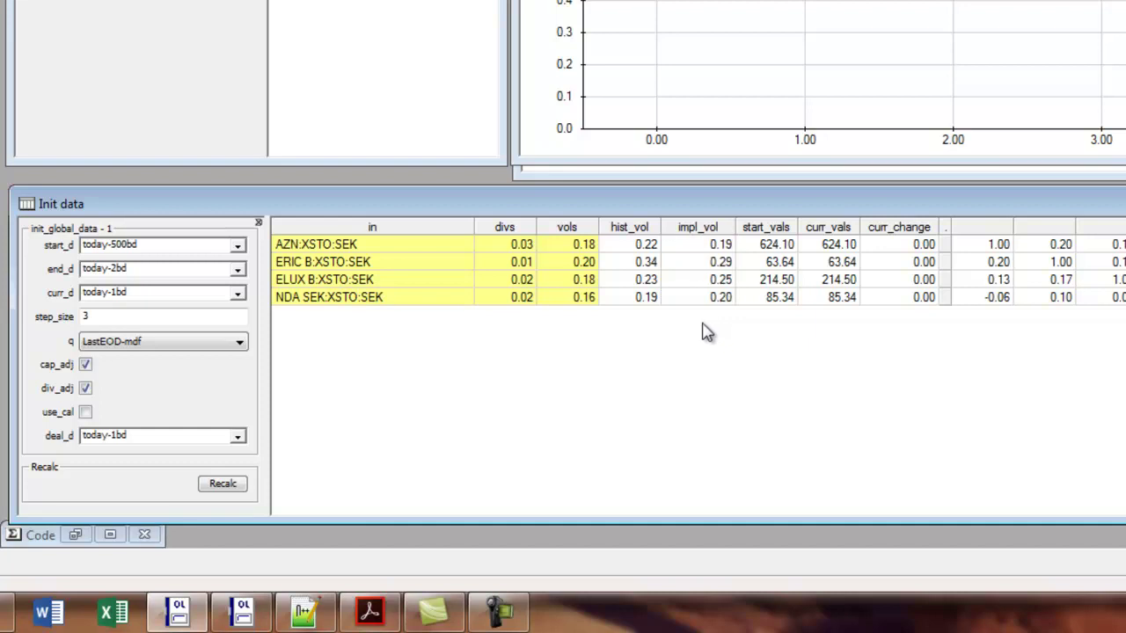
pyautogui.doubleClick(583, 245)
pyautogui.click(583, 261)
pyautogui.click(584, 245)
pyautogui.click(581, 265)
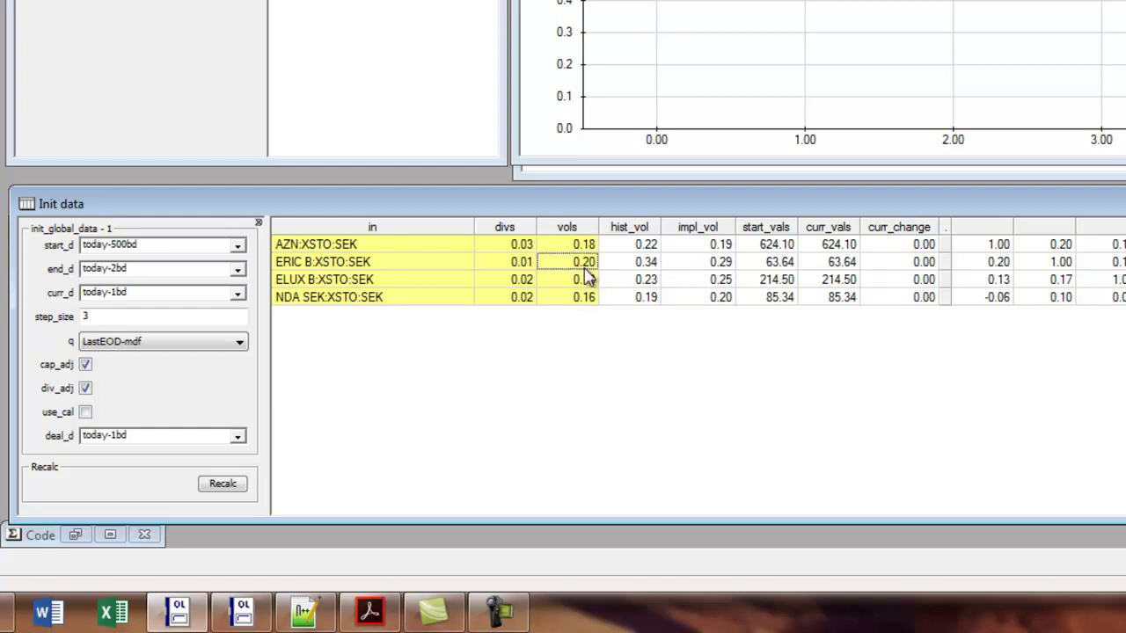
pyautogui.moveTo(648, 247); pyautogui.dragTo(680, 307)
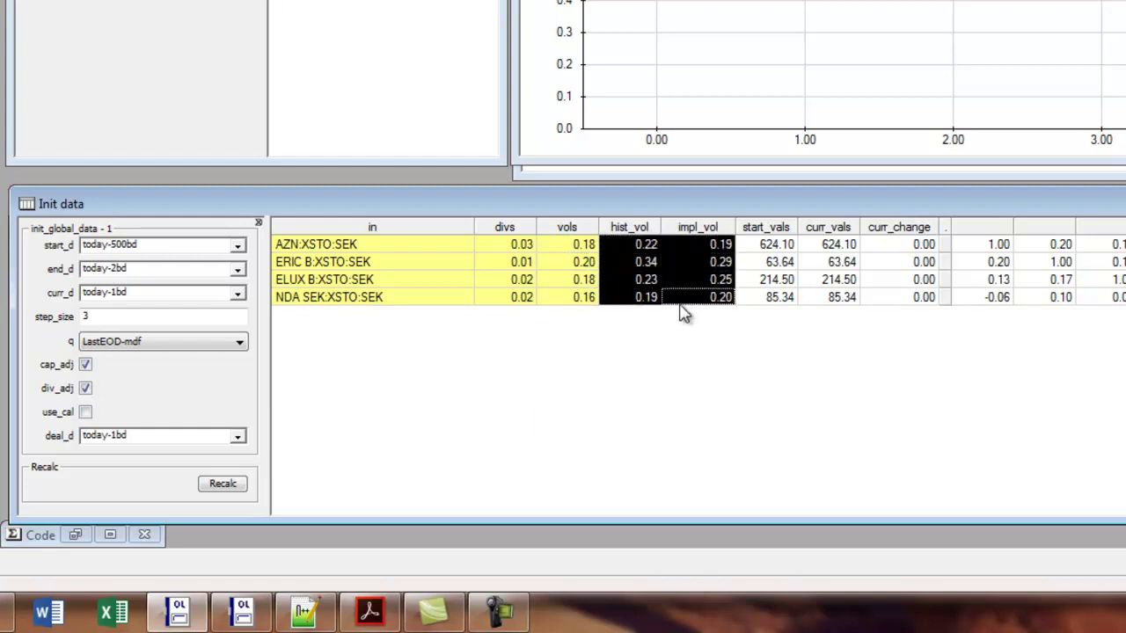
pyautogui.click(689, 323)
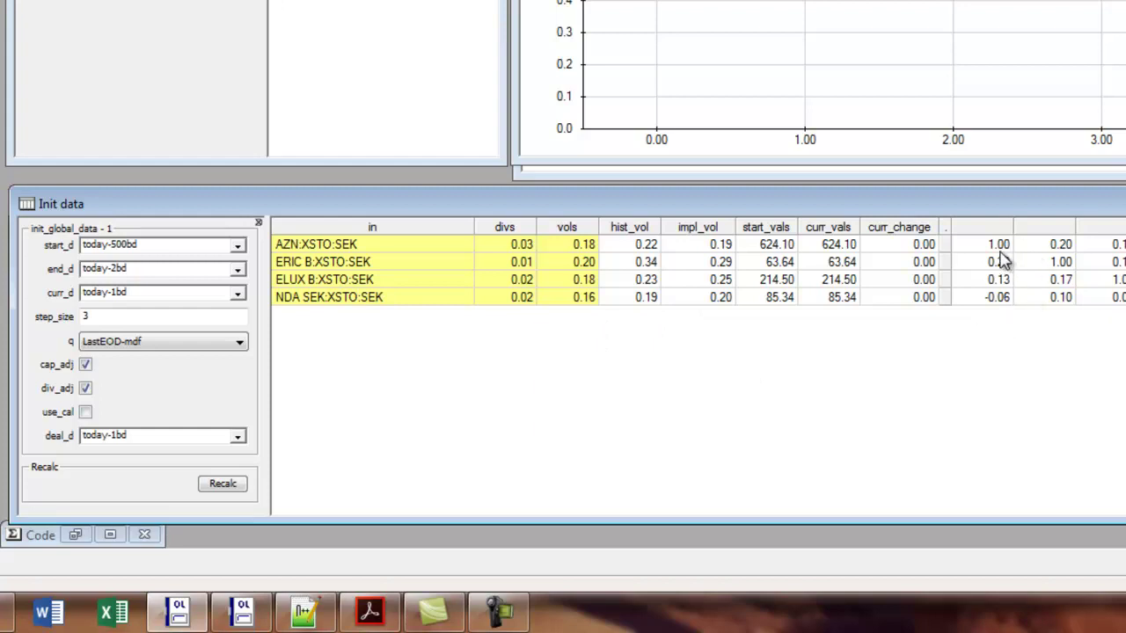
pyautogui.moveTo(998, 245); pyautogui.dragTo(1100, 297)
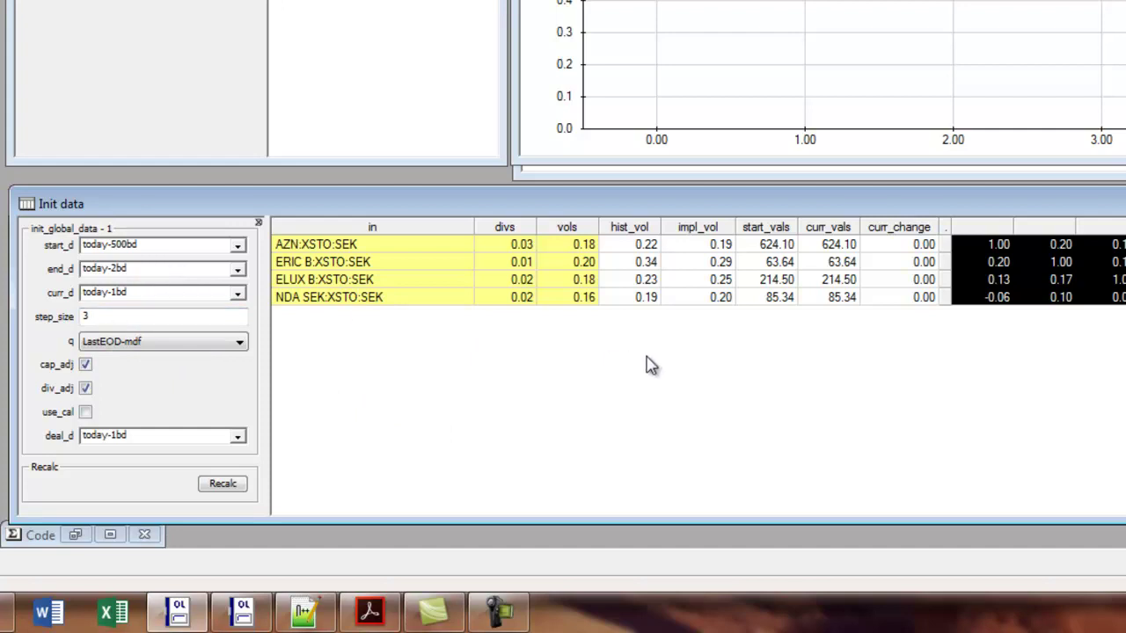
# Bring the AutoCallable window forward and review risk level 0.6, the regular coupon and cumulative coupon 0.09.
pyautogui.click(915, 388)
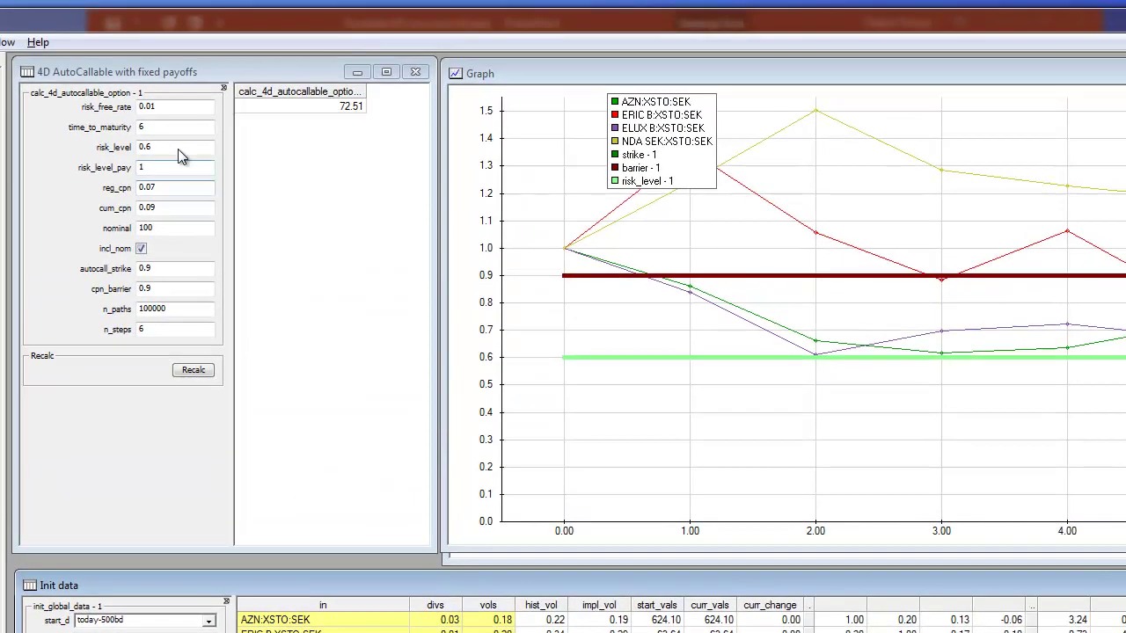
pyautogui.click(164, 132)
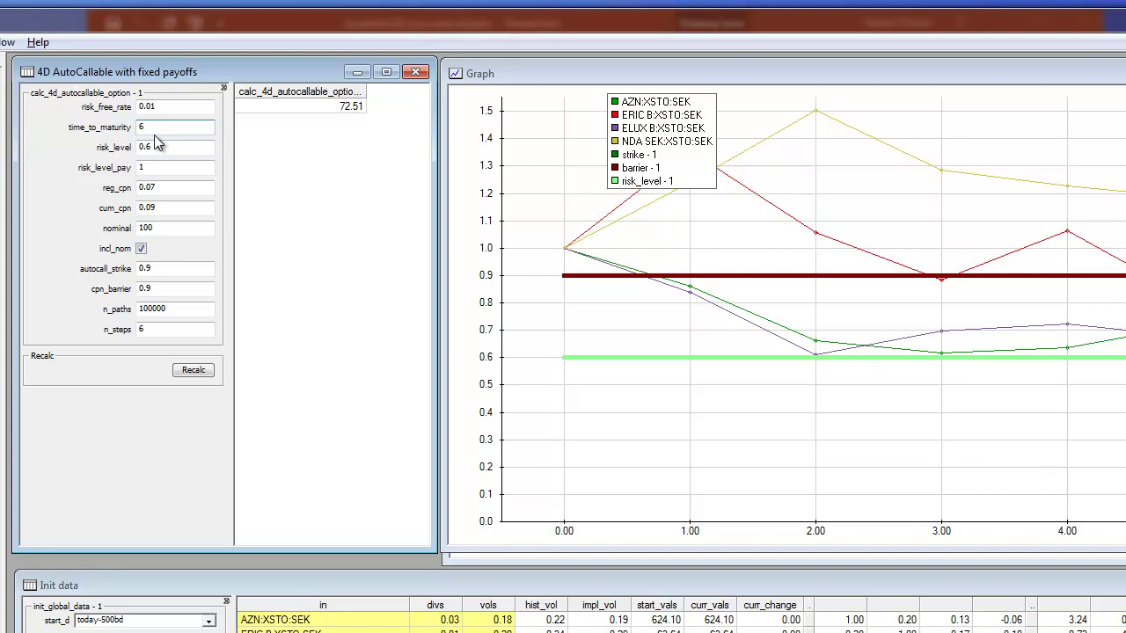
pyautogui.click(154, 152)
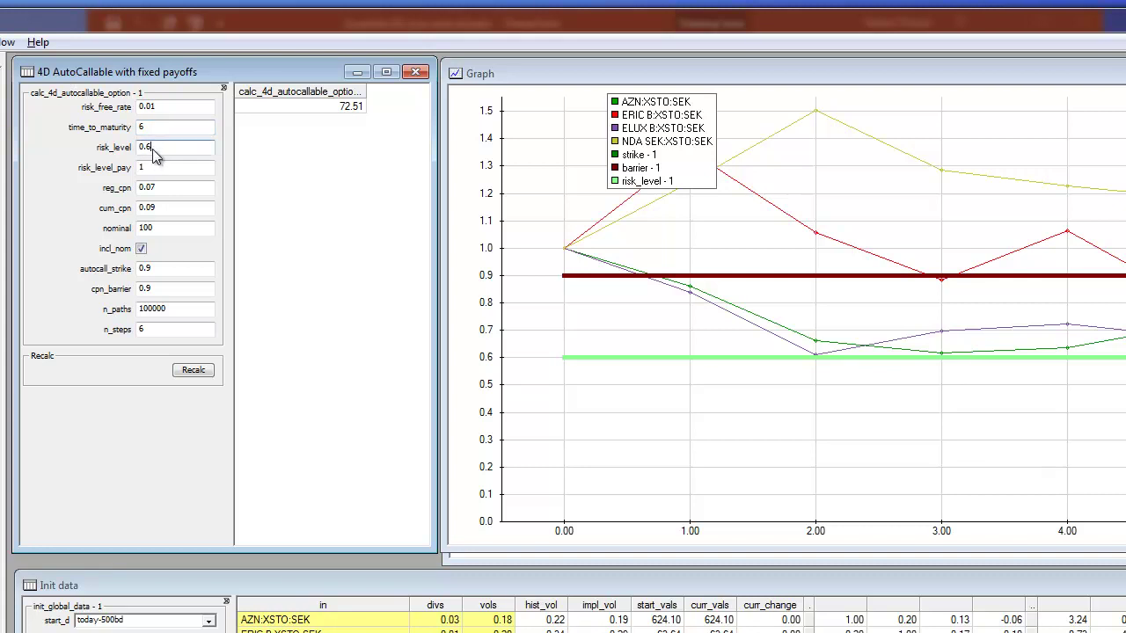
pyautogui.click(155, 168)
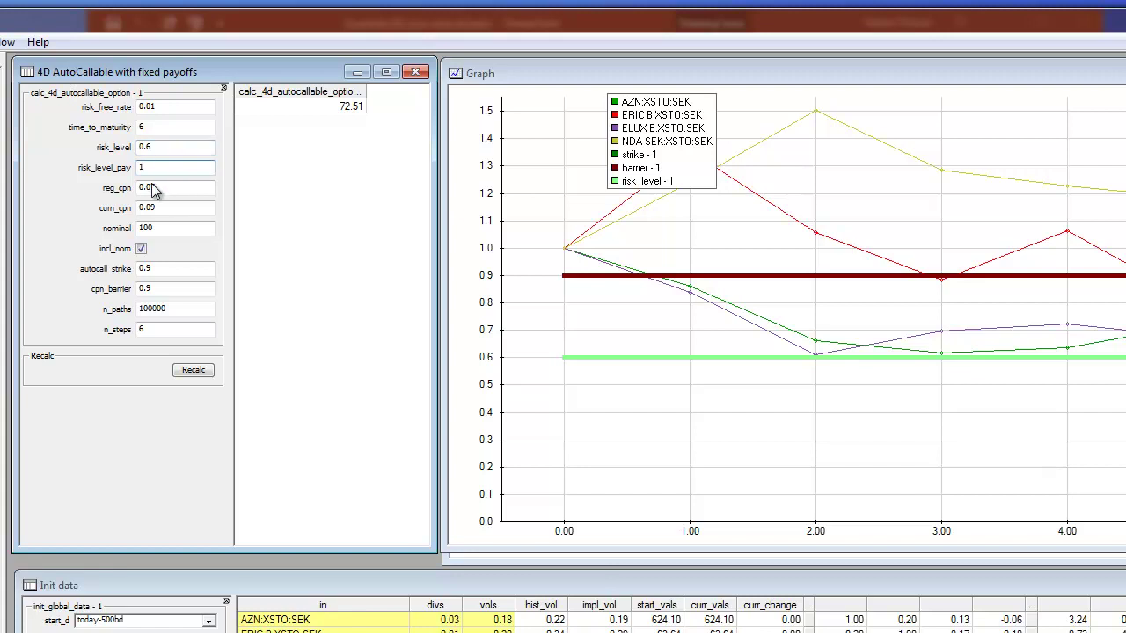
pyautogui.click(156, 192)
pyautogui.click(156, 213)
# Review nominal 100, autocall strike 0.9 and coupon barrier 0.9, then highlight the stocks' starting prices.
pyautogui.click(158, 228)
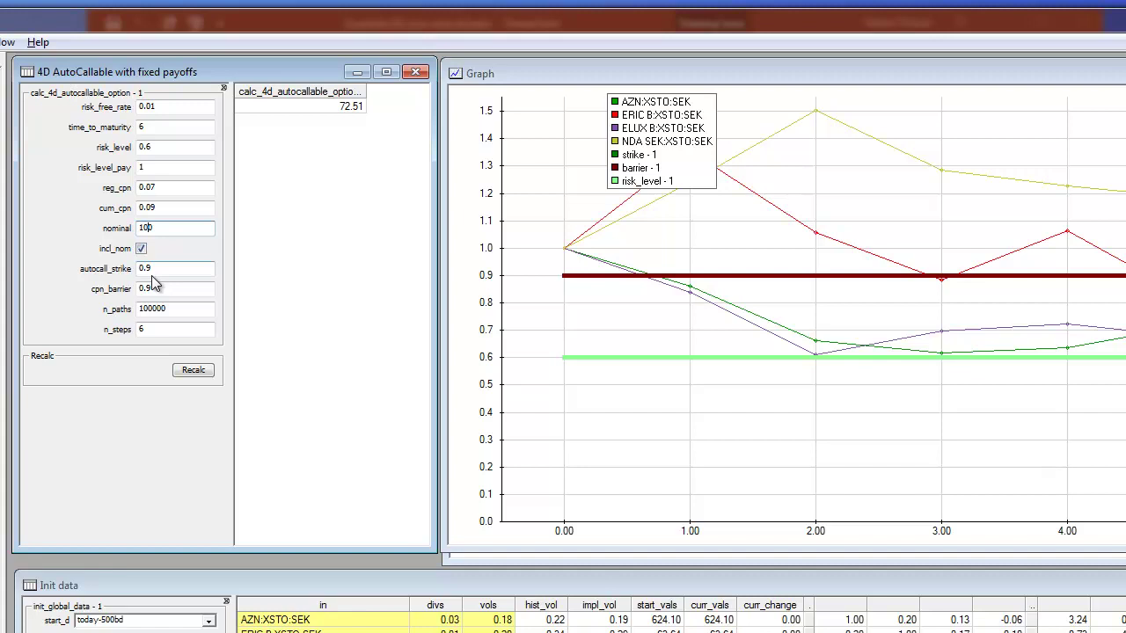
pyautogui.click(153, 271)
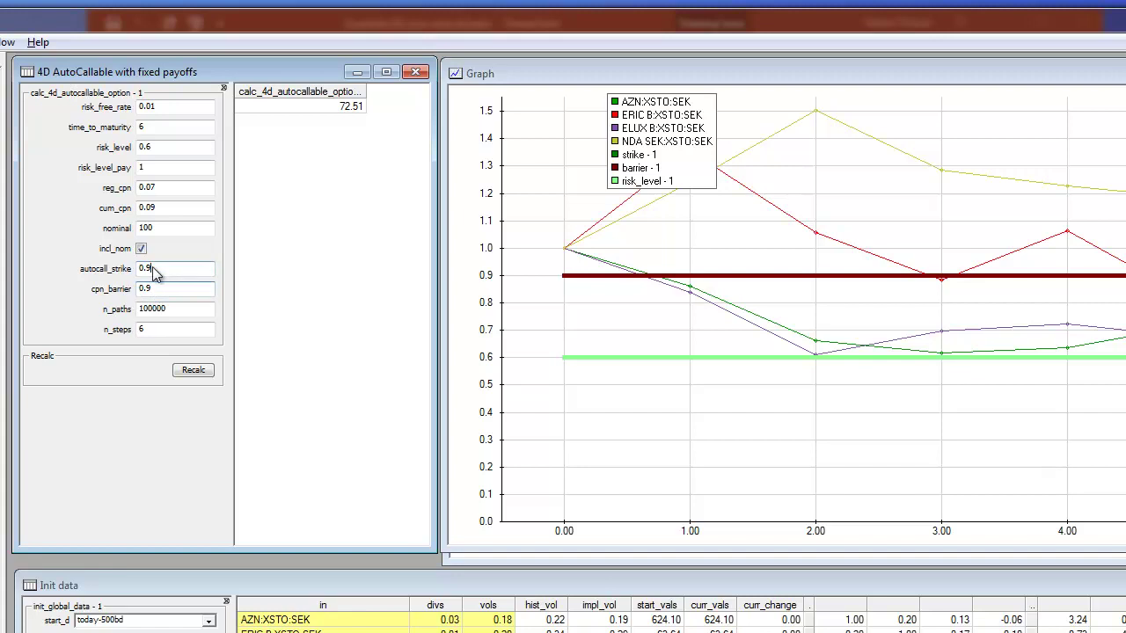
pyautogui.click(153, 294)
pyautogui.click(173, 275)
pyautogui.moveTo(654, 624); pyautogui.dragTo(656, 632)
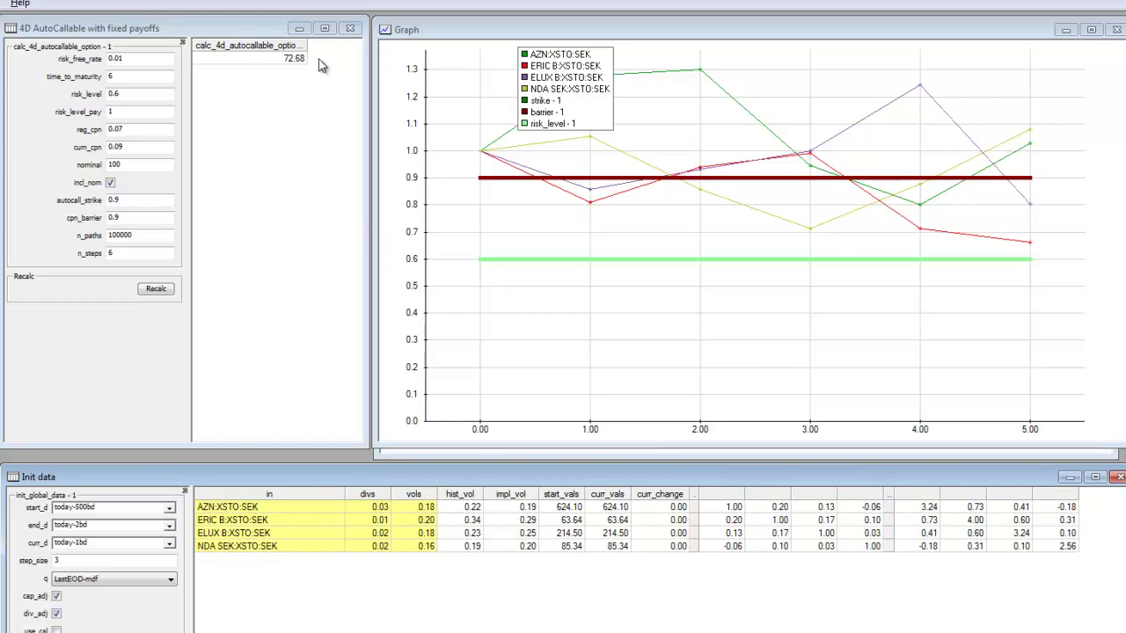
# Highlight the 72.68 price and the 100000 simulation path count.
pyautogui.click(295, 60)
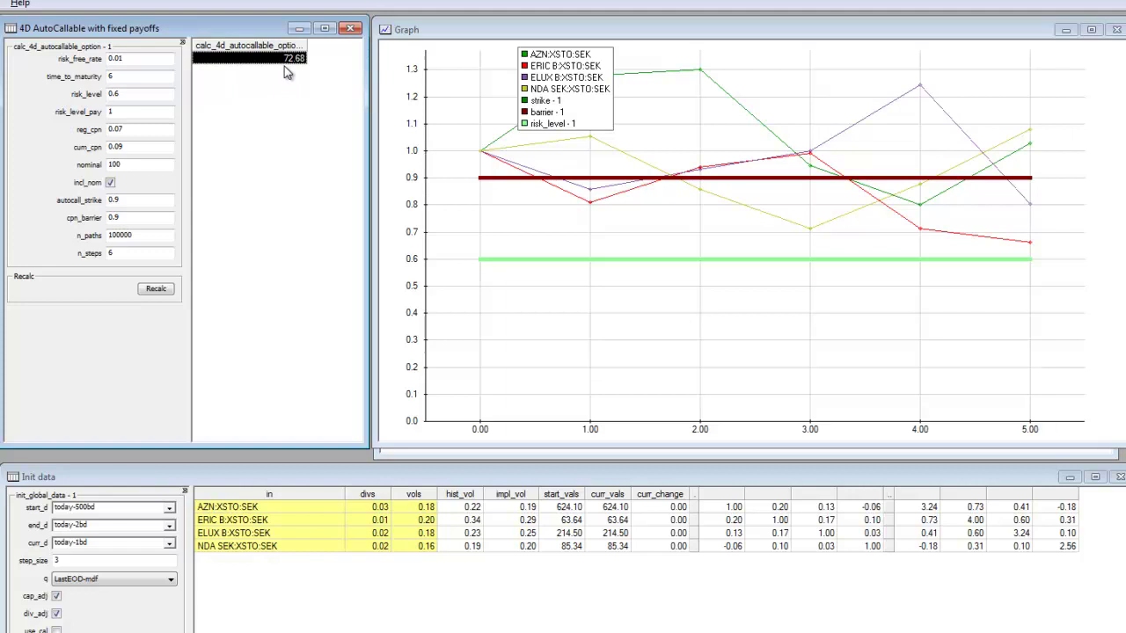
pyautogui.click(136, 235)
pyautogui.moveTo(132, 235); pyautogui.dragTo(124, 236)
pyautogui.click(290, 58)
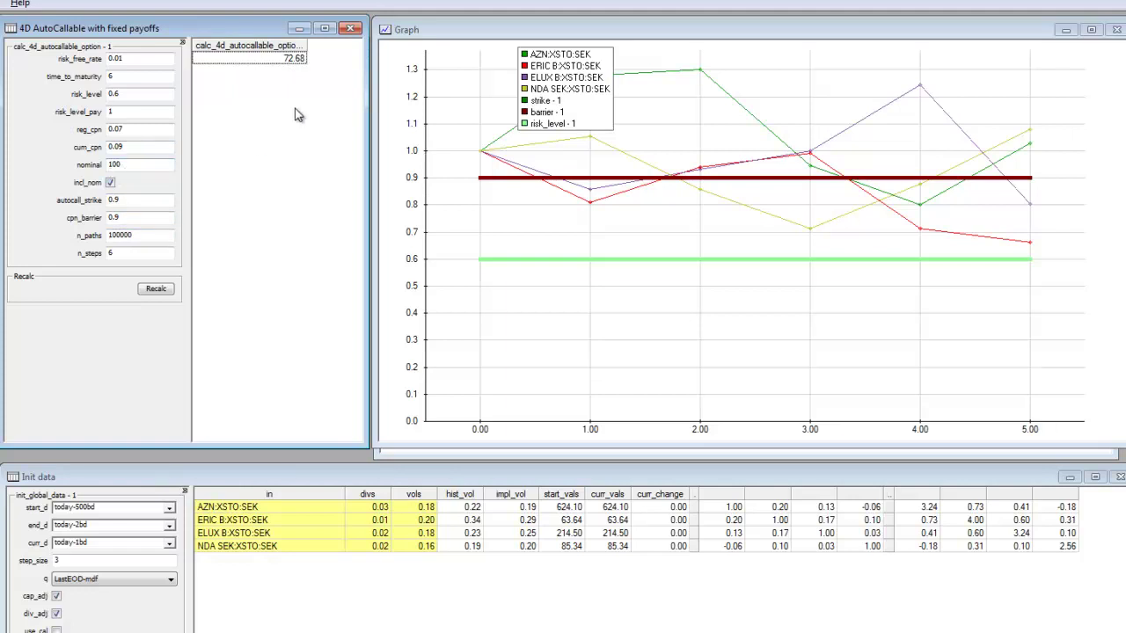
pyautogui.click(296, 59)
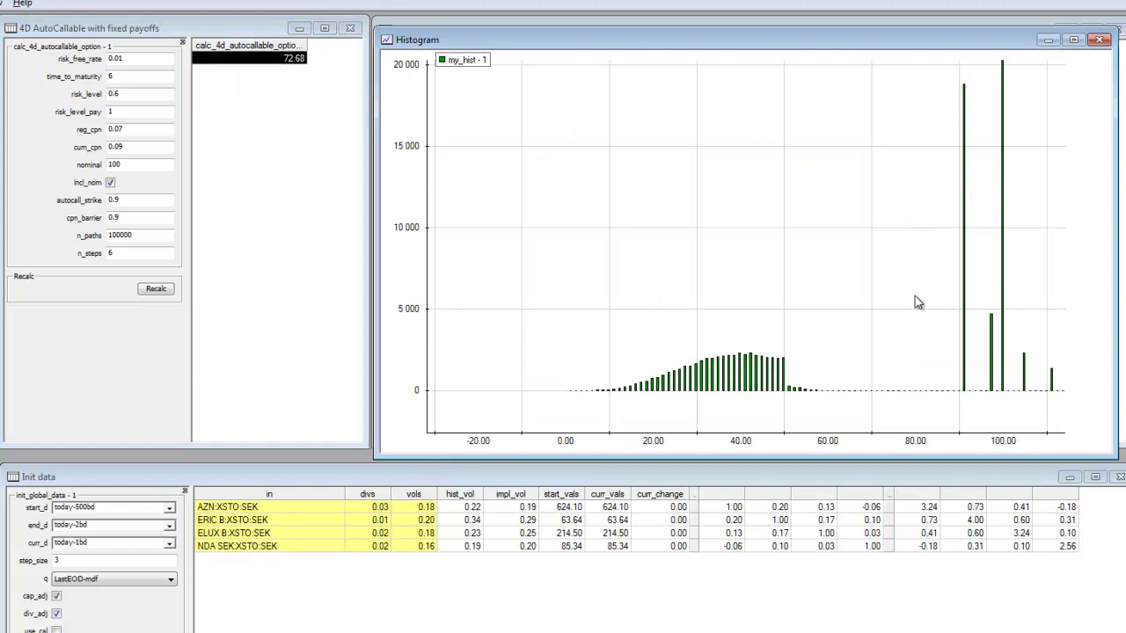
pyautogui.scroll(-2, 912, 290)
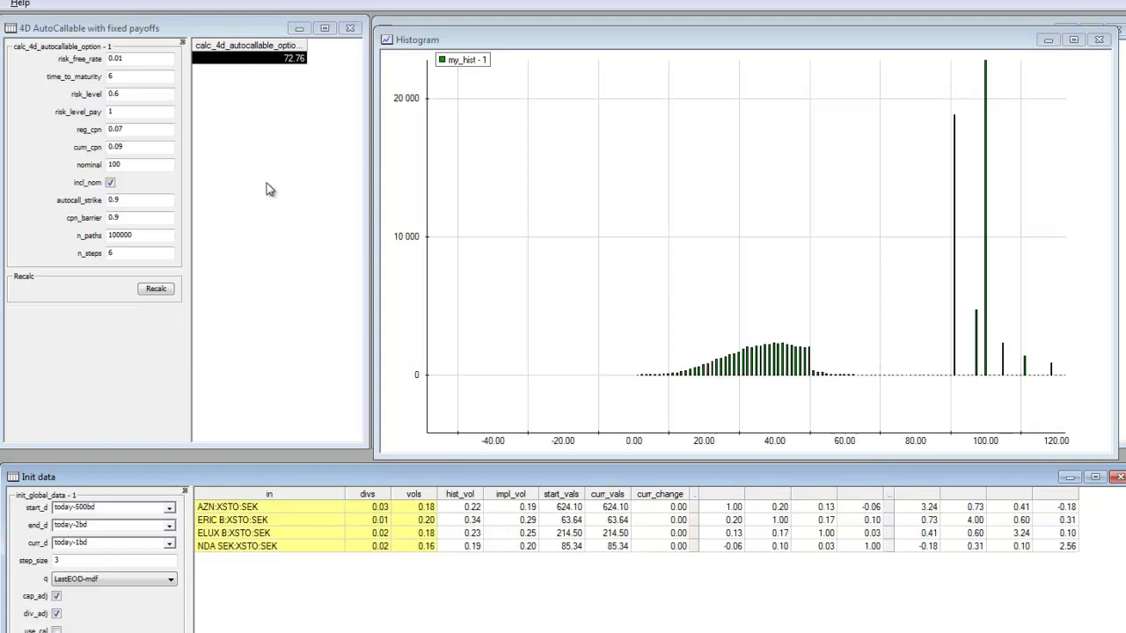
pyautogui.click(124, 95)
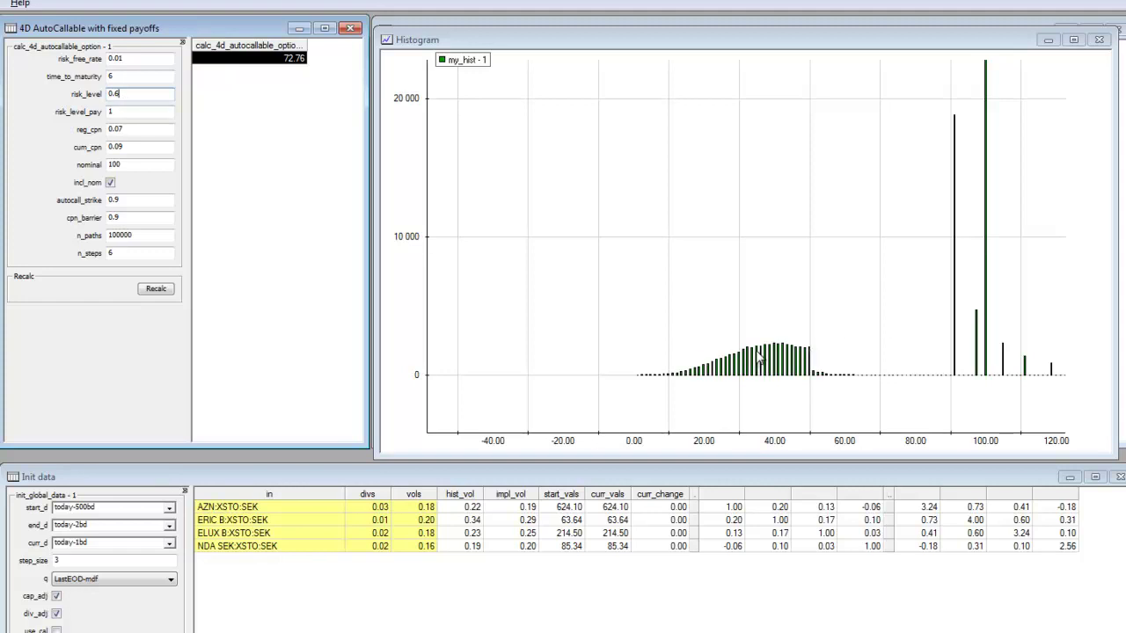
pyautogui.click(1001, 310)
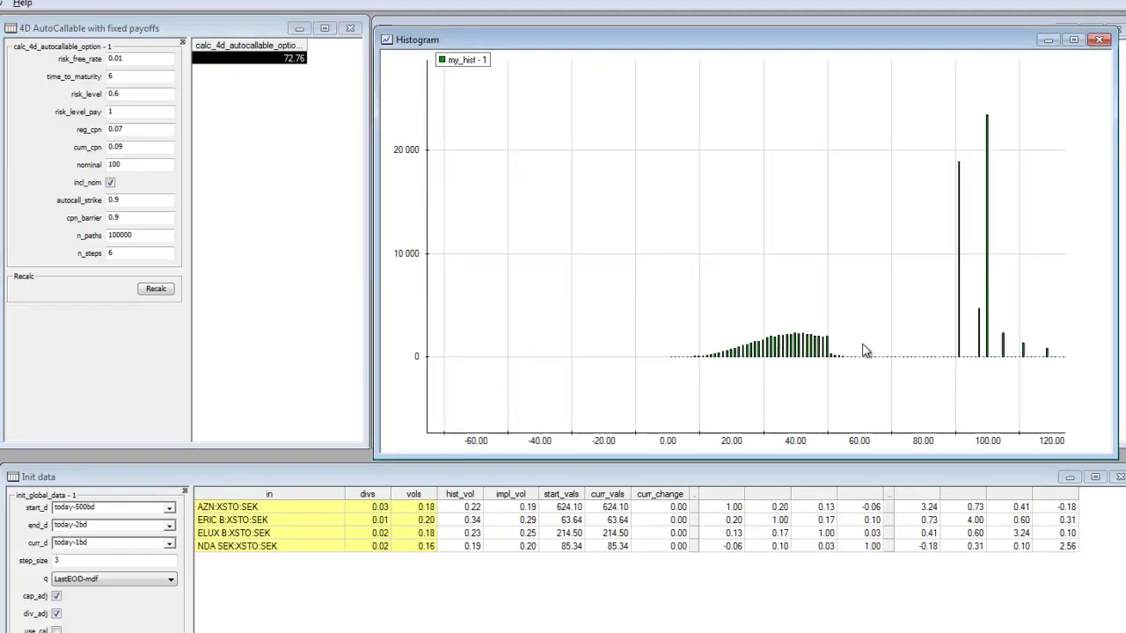
pyautogui.click(306, 108)
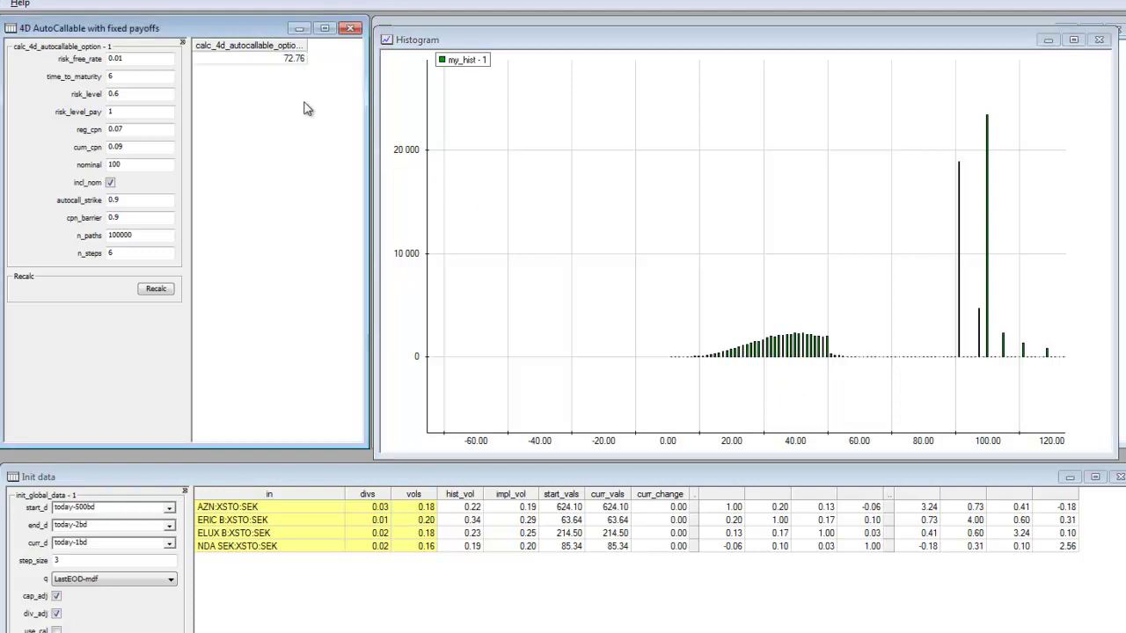
pyautogui.click(292, 59)
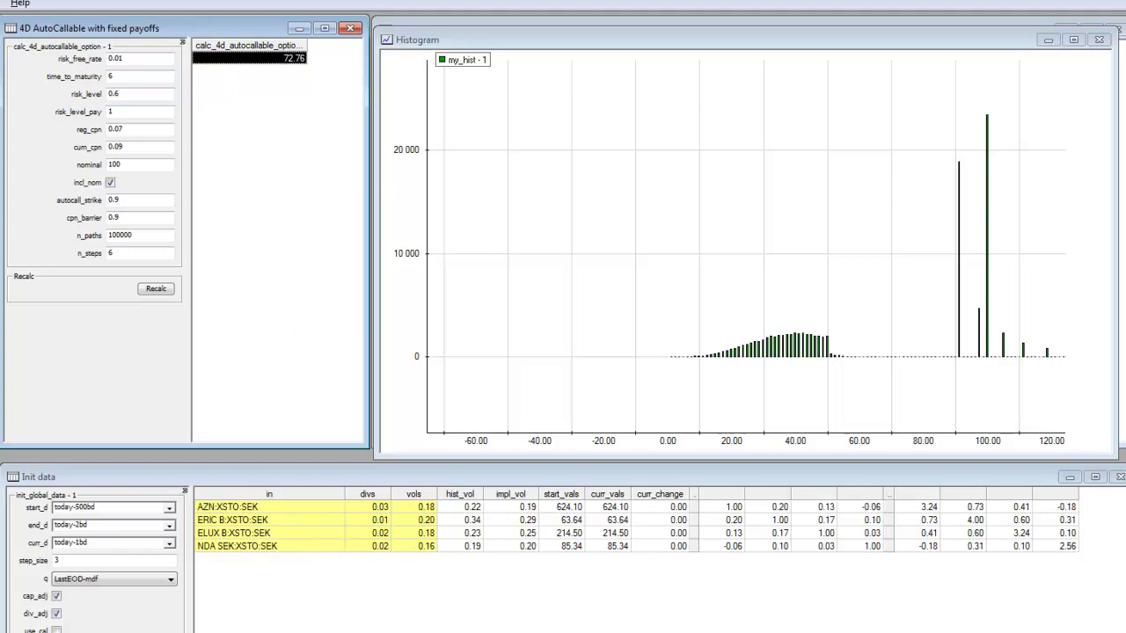
# Switch to the agenda slide, then on to the AutoCallable.xml position file.
pyautogui.hotkey('alt', 'Tab')
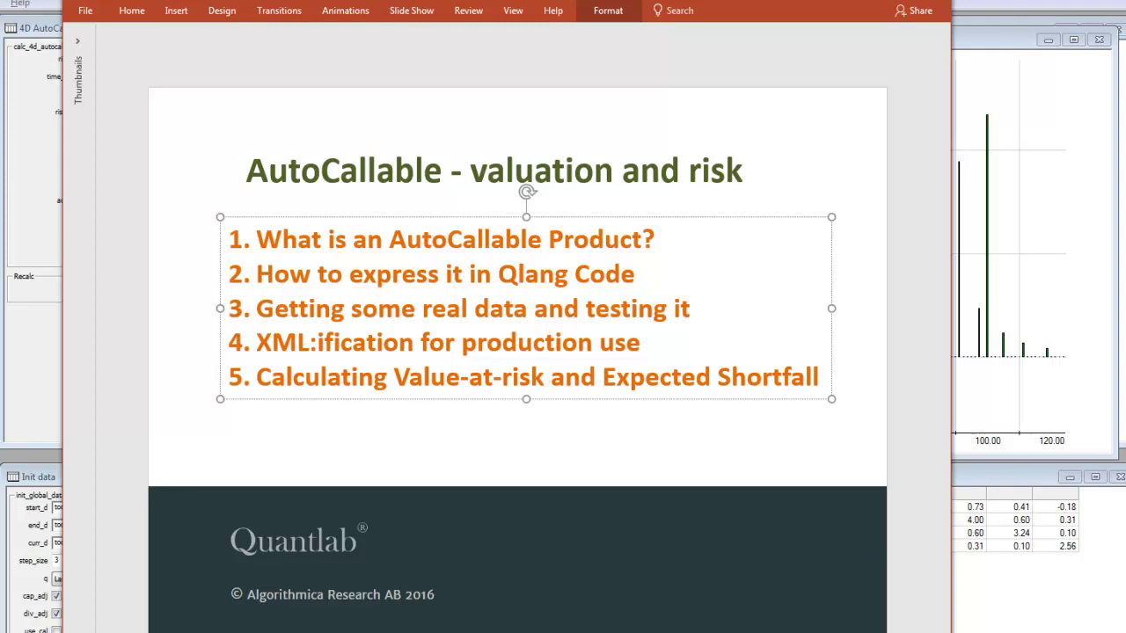
pyautogui.hotkey('alt', 'Tab')
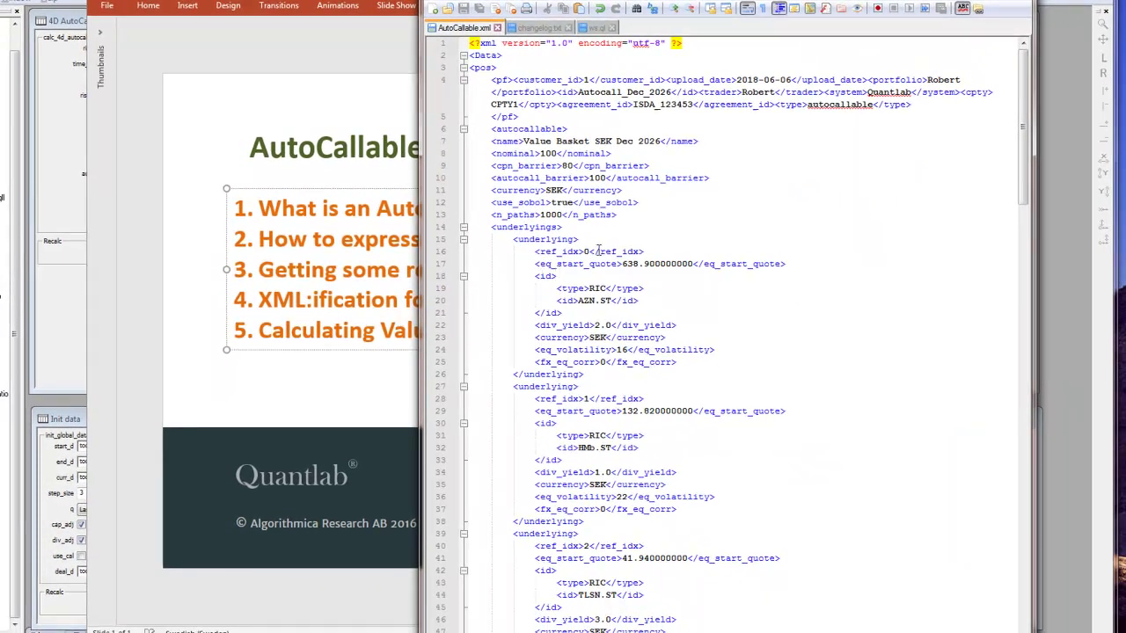
# In AutoCallable.xml, point out the eq_start_quote line, nominal 100 and the first underlying's RIC type.
pyautogui.click(624, 262)
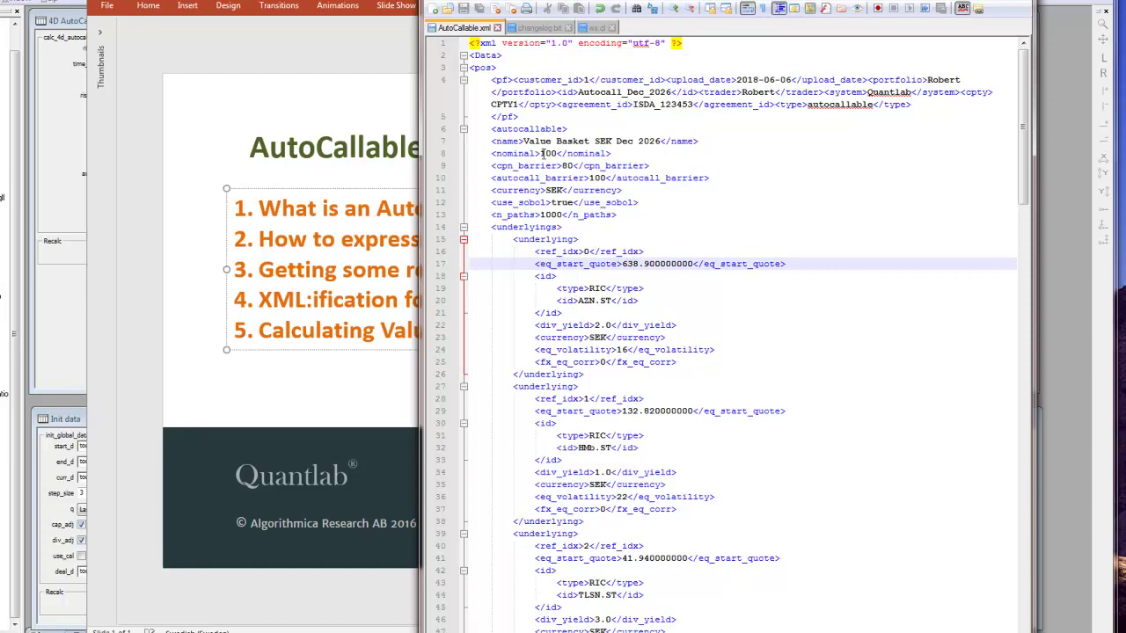
pyautogui.scroll(-2, 542, 153)
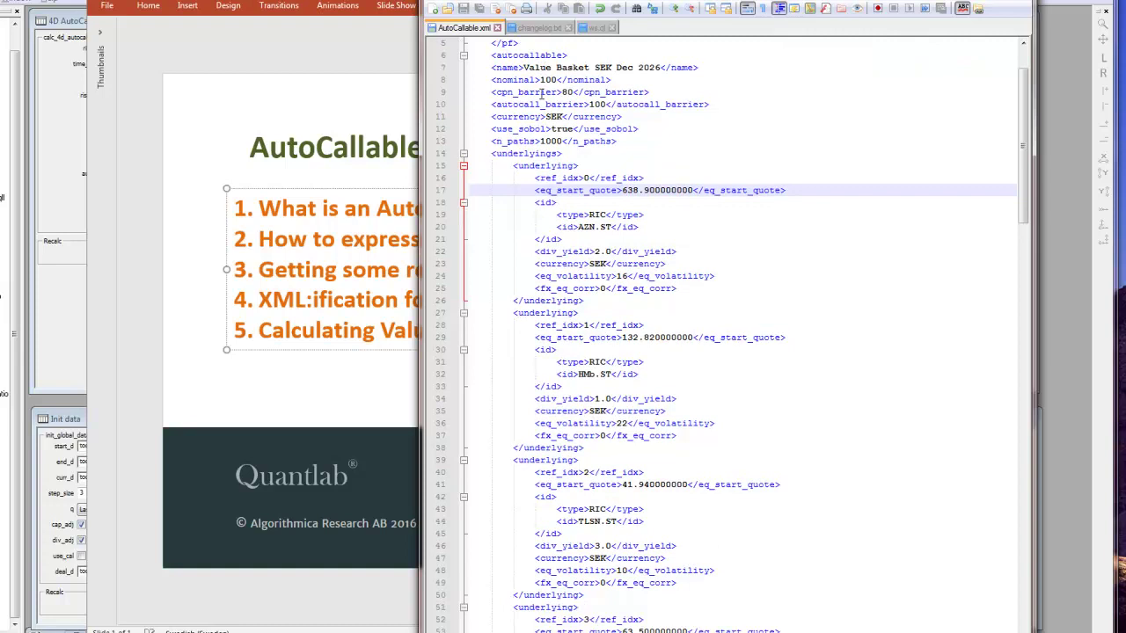
pyautogui.click(540, 80)
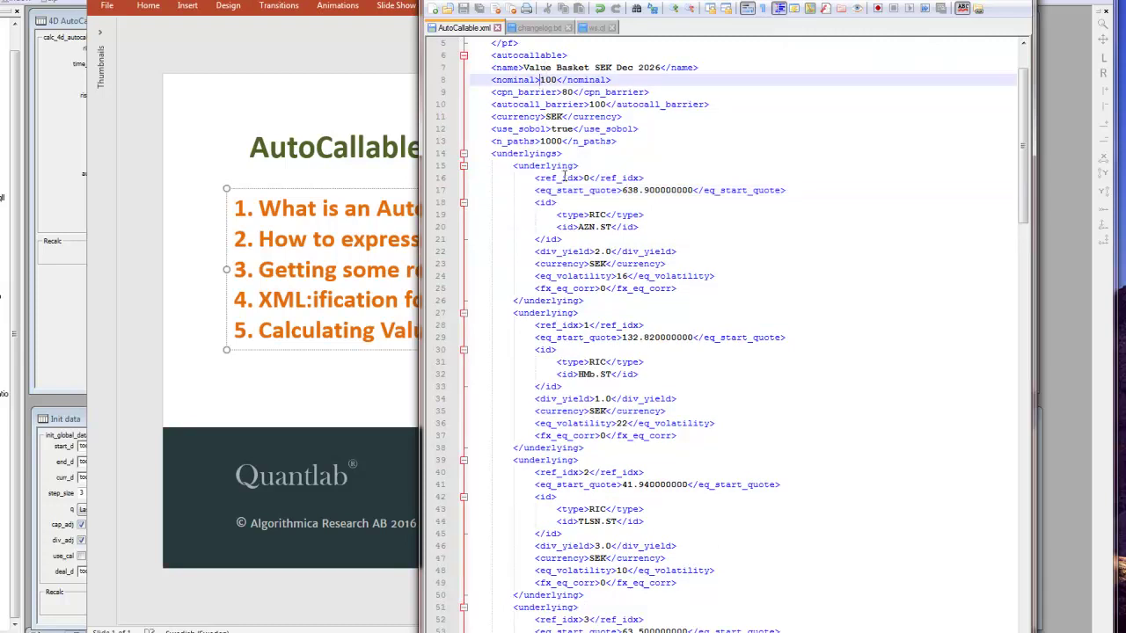
pyautogui.scroll(-3, 560, 132)
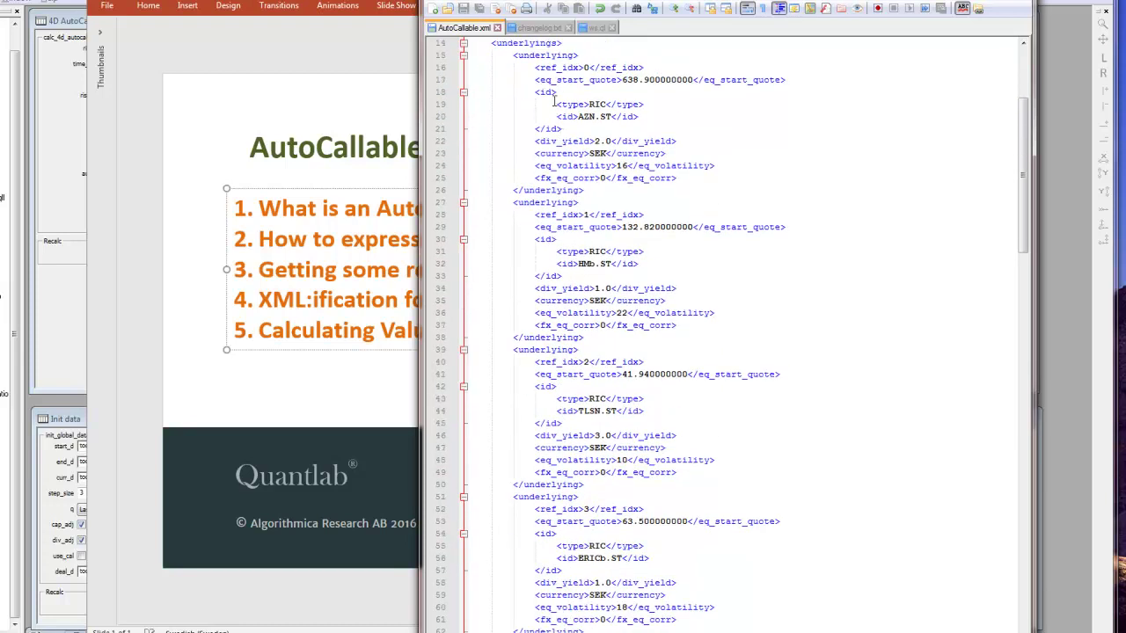
pyautogui.click(570, 98)
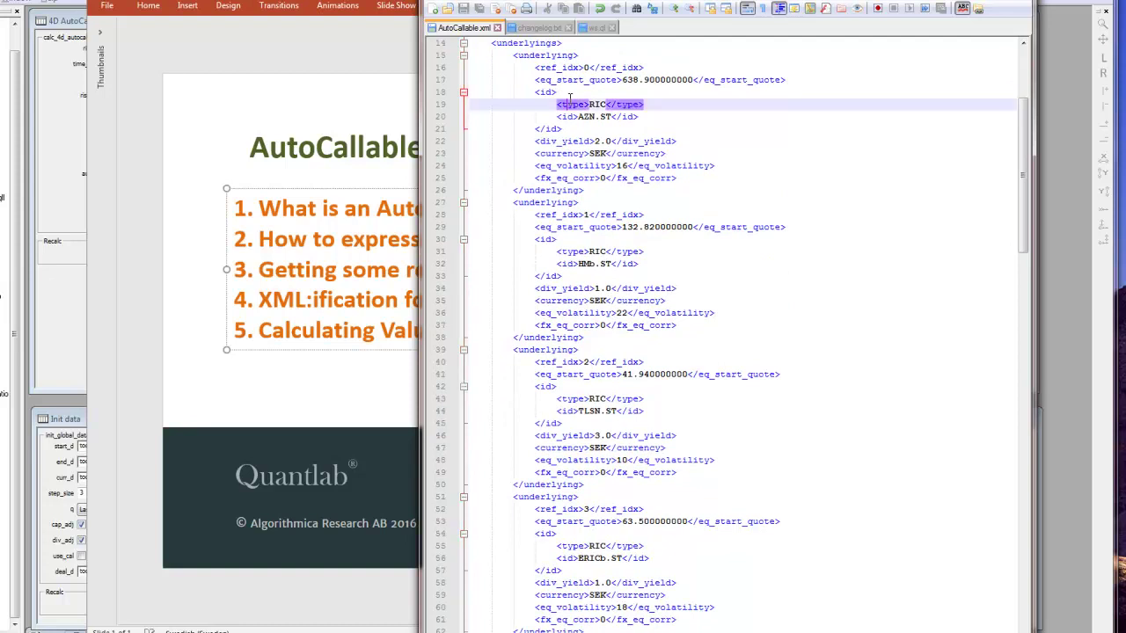
# Scroll through the rest of the XML file, then minimize it to reveal the agenda slide.
pyautogui.scroll(-3, 588, 258)
pyautogui.scroll(-6, 588, 219)
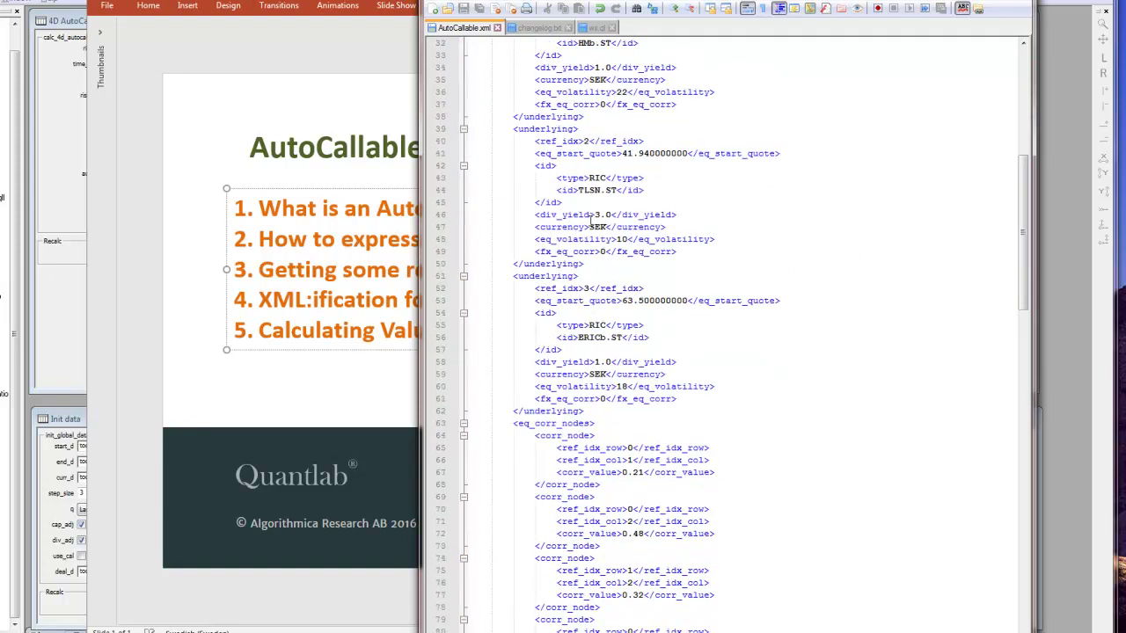
pyautogui.scroll(-2, 579, 251)
pyautogui.scroll(-3, 645, 515)
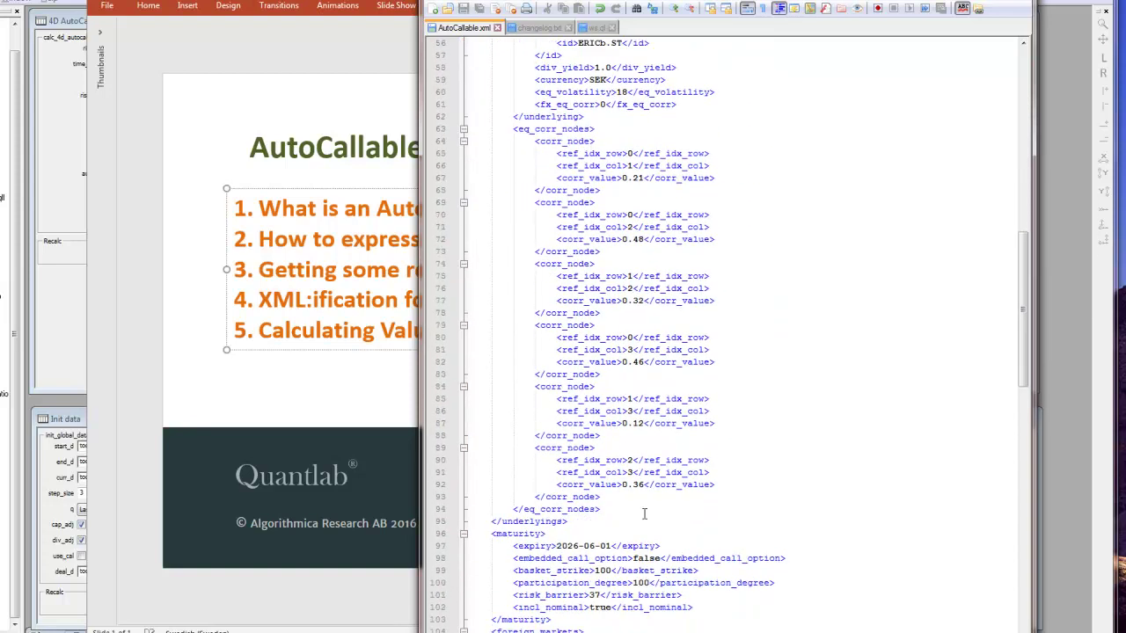
pyautogui.scroll(-4, 626, 426)
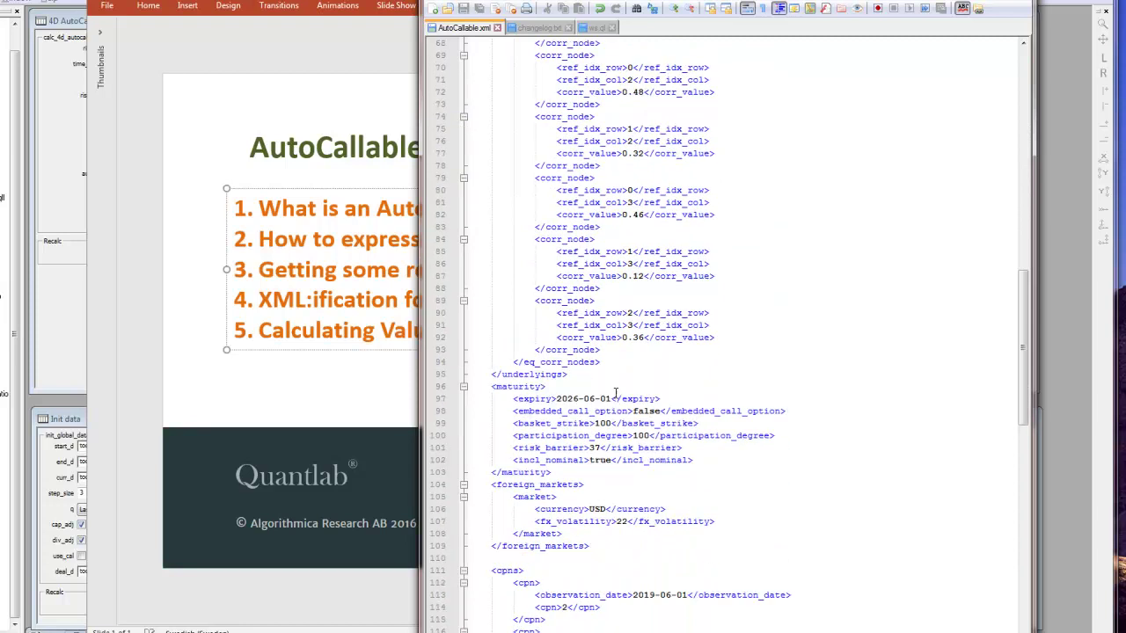
pyautogui.scroll(-2, 630, 427)
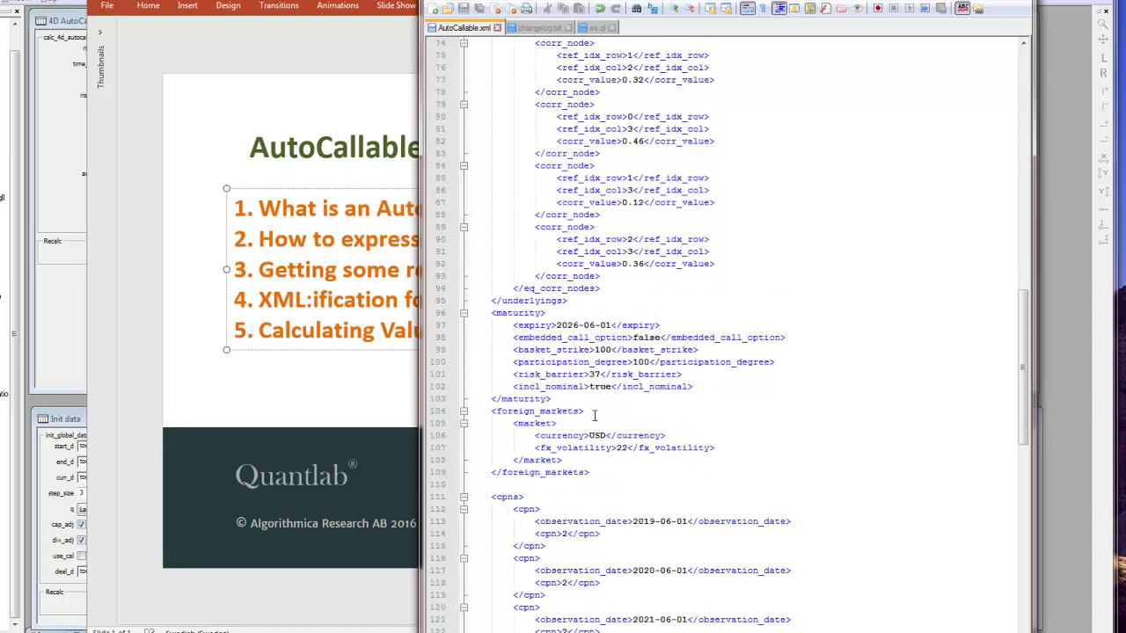
pyautogui.scroll(-8, 571, 352)
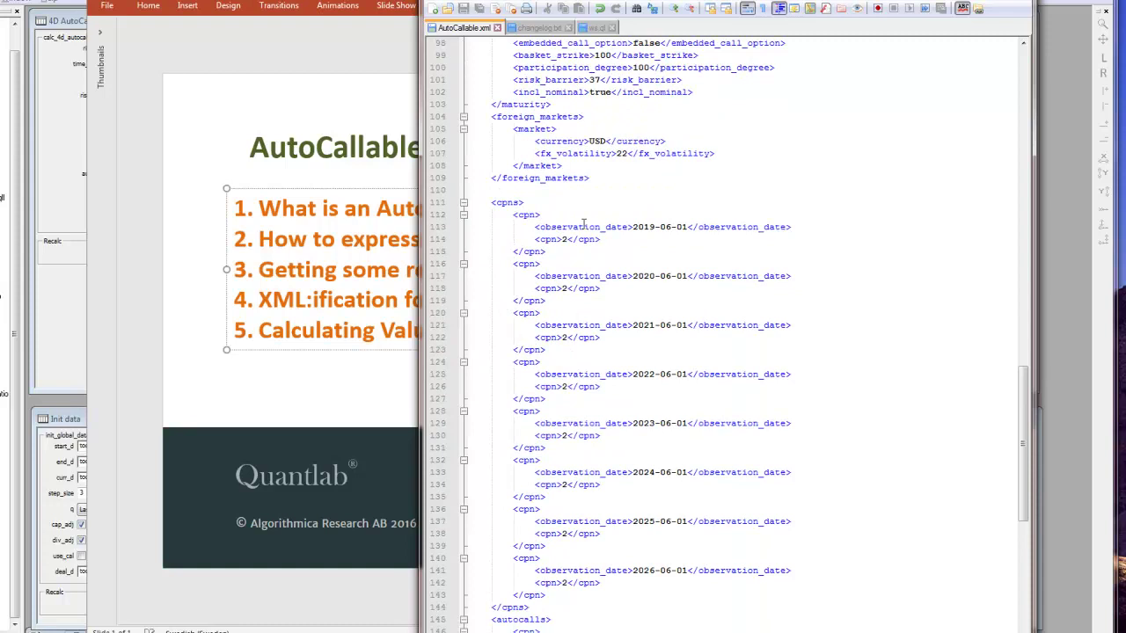
pyautogui.scroll(-12, 598, 483)
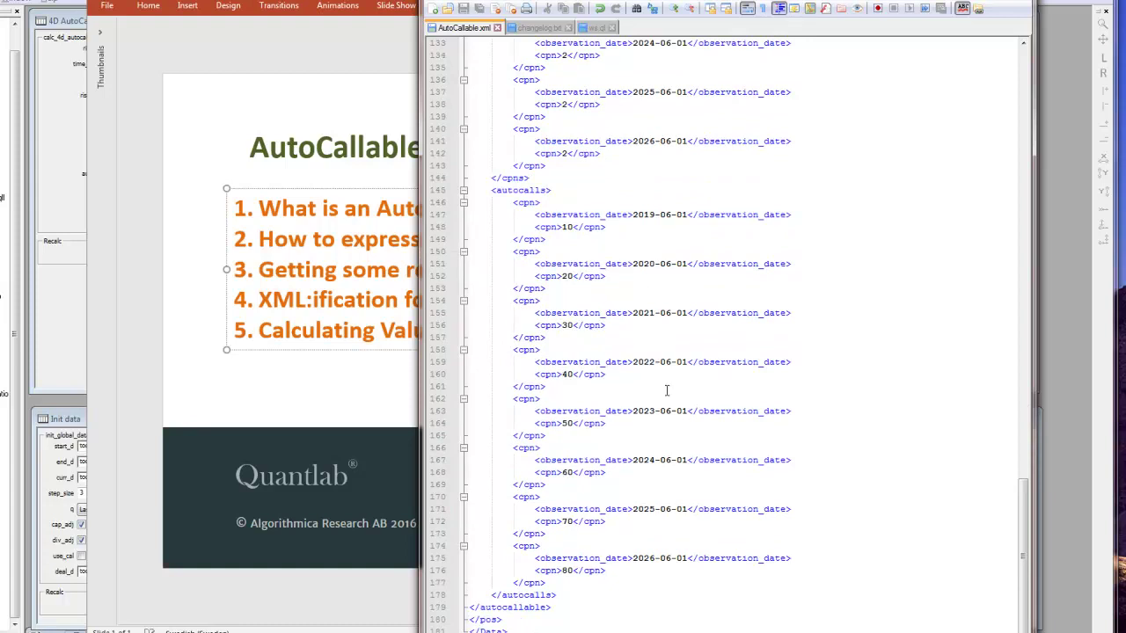
pyautogui.scroll(3, 612, 262)
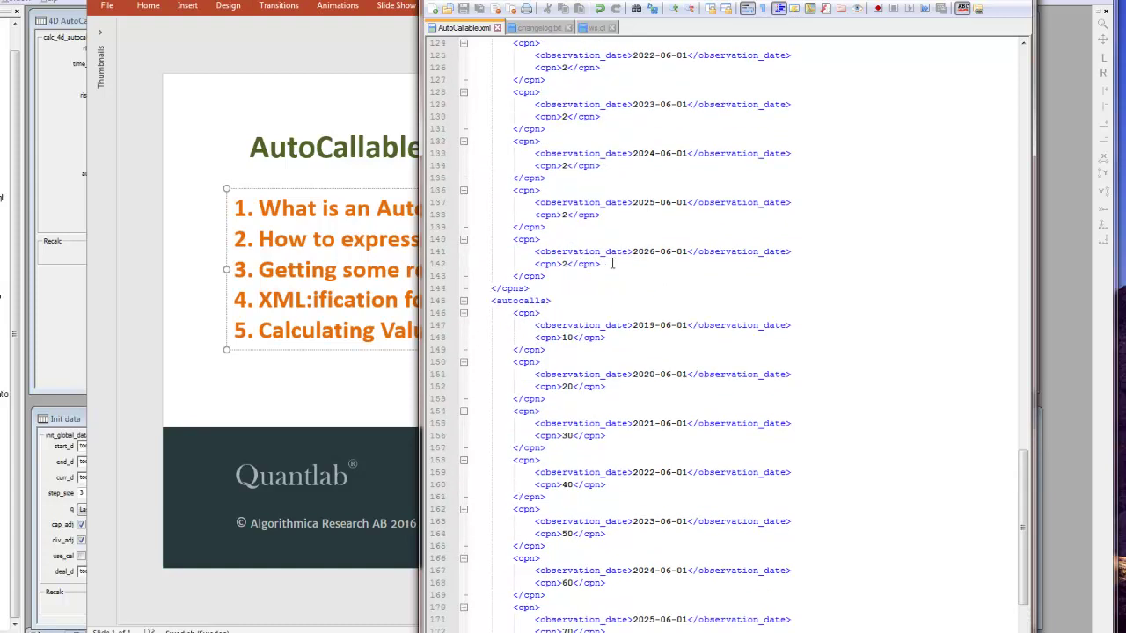
pyautogui.scroll(20, 646, 178)
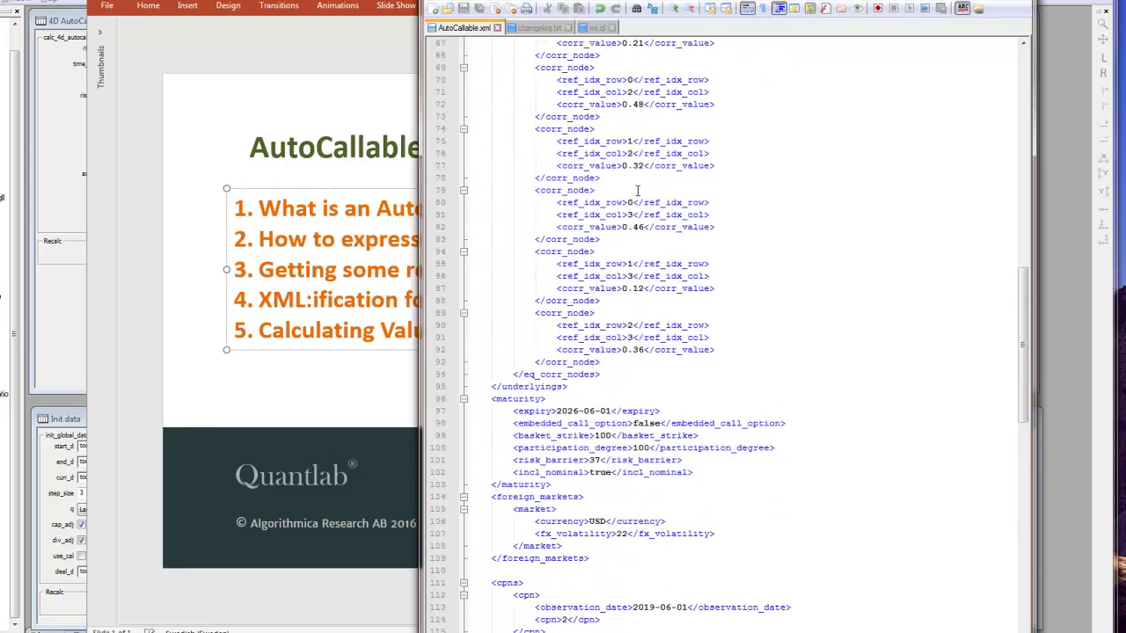
pyautogui.scroll(16, 637, 190)
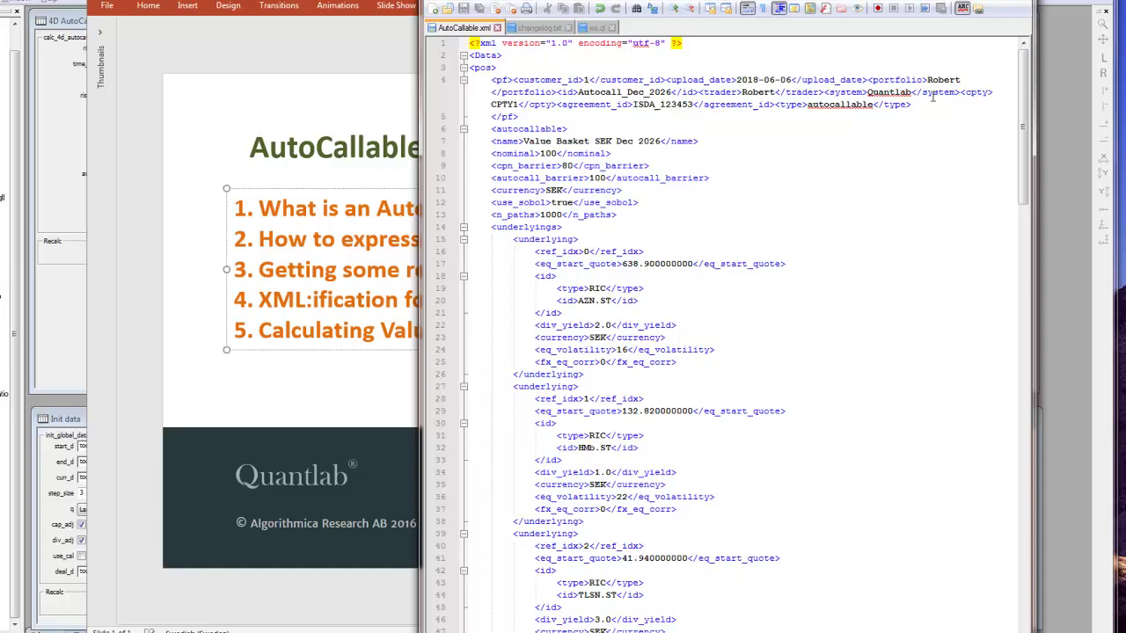
pyautogui.press('super+Down')
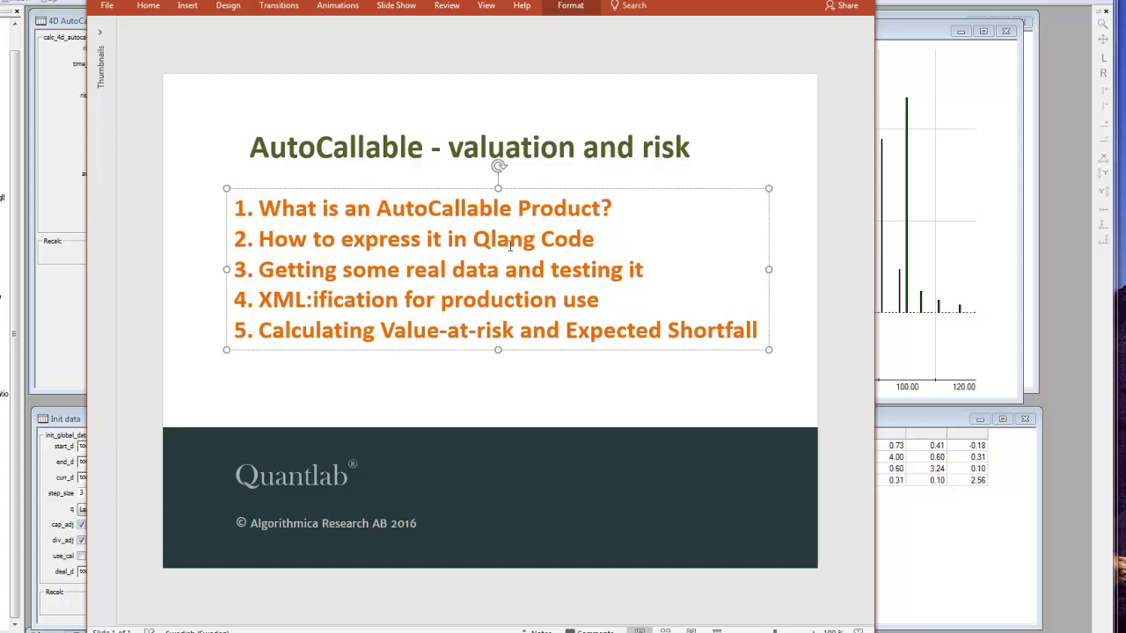
# Open the position risk workspace and select, then clear, the equity, volatility and yield risk factors.
pyautogui.click(70, 124)
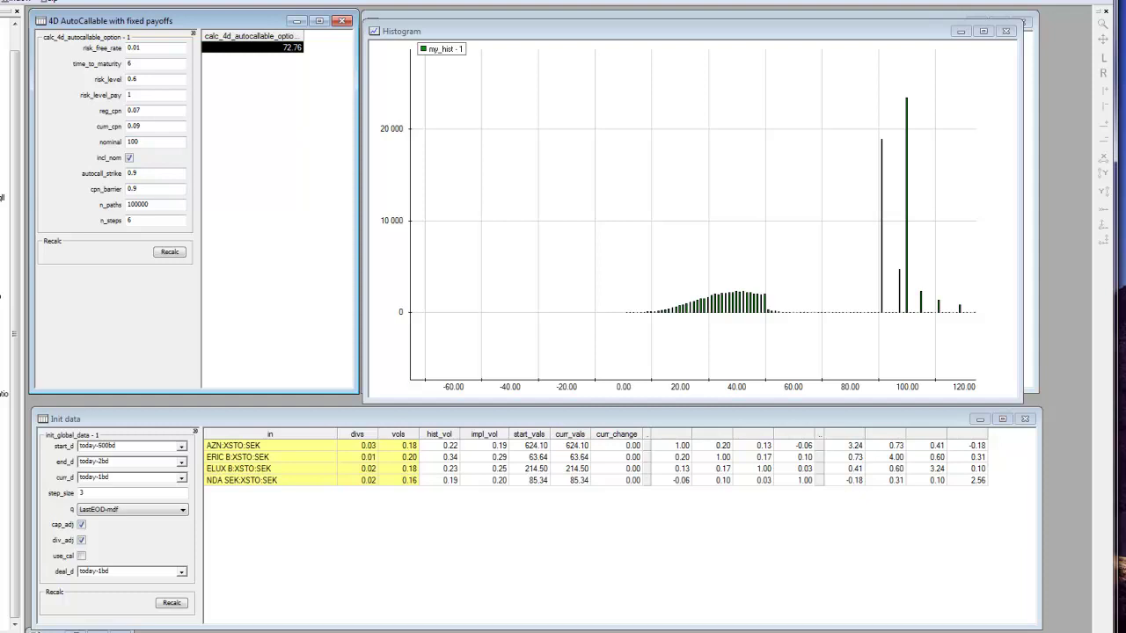
pyautogui.click(114, 631)
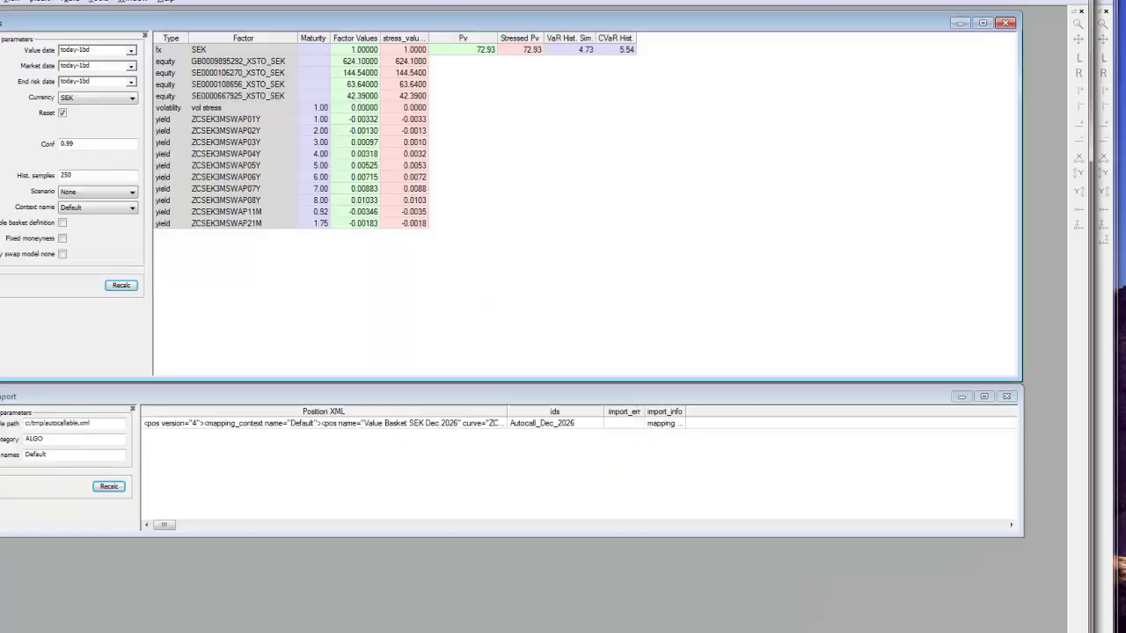
pyautogui.click(262, 223)
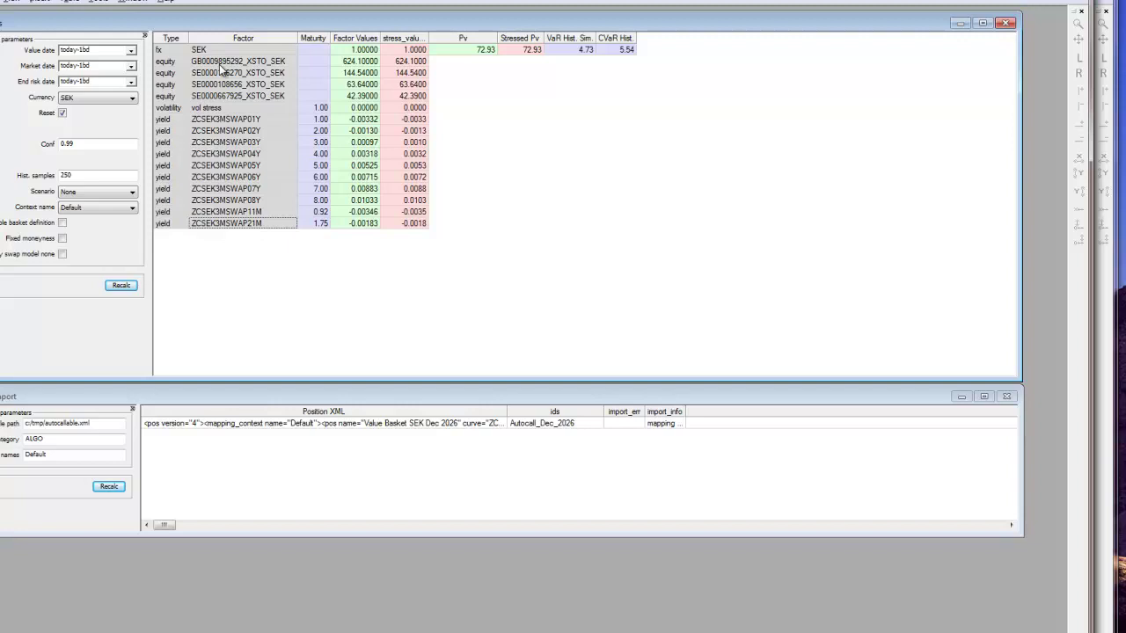
pyautogui.moveTo(221, 61); pyautogui.dragTo(221, 224)
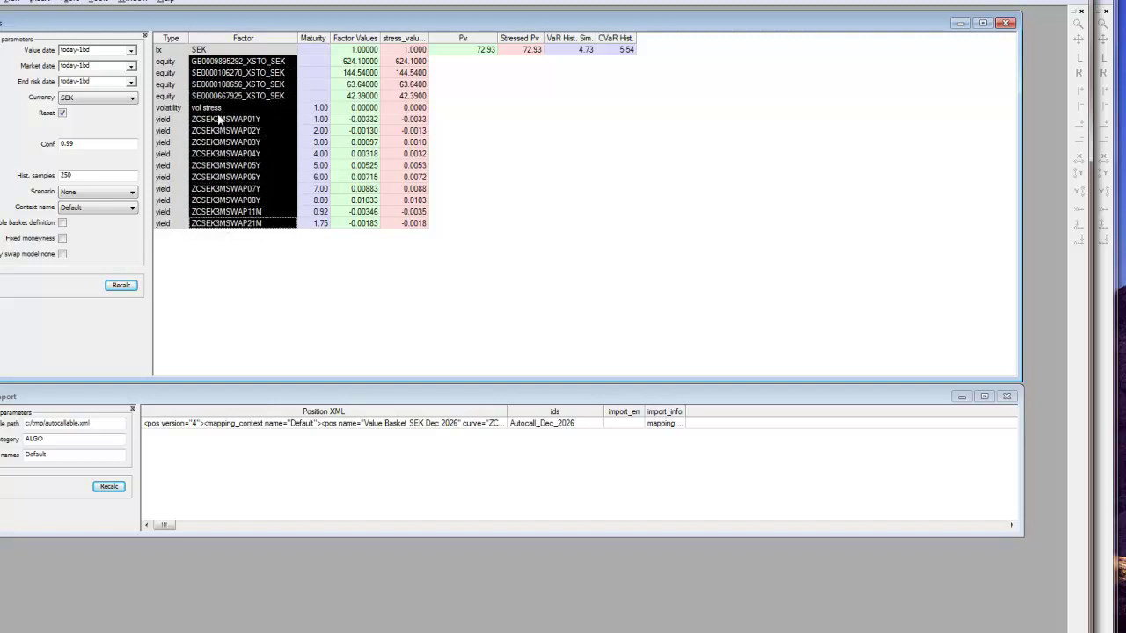
pyautogui.click(234, 94)
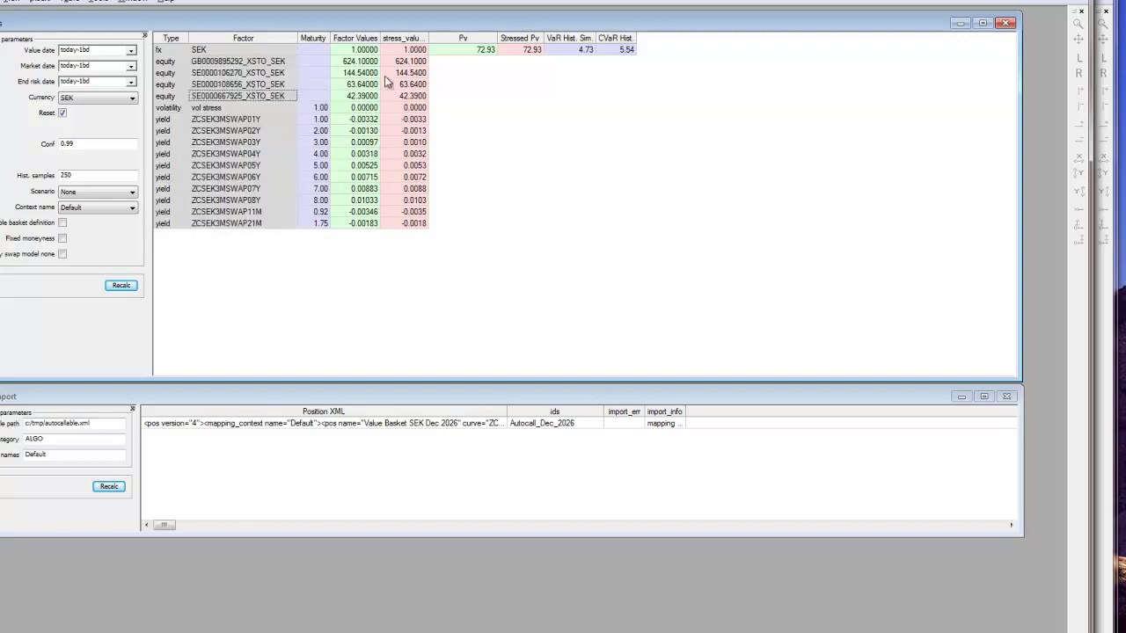
# Highlight Pv 72.93, historical VaR 4.73, stressed Pv 72.93 and CVaR 5.54.
pyautogui.click(486, 53)
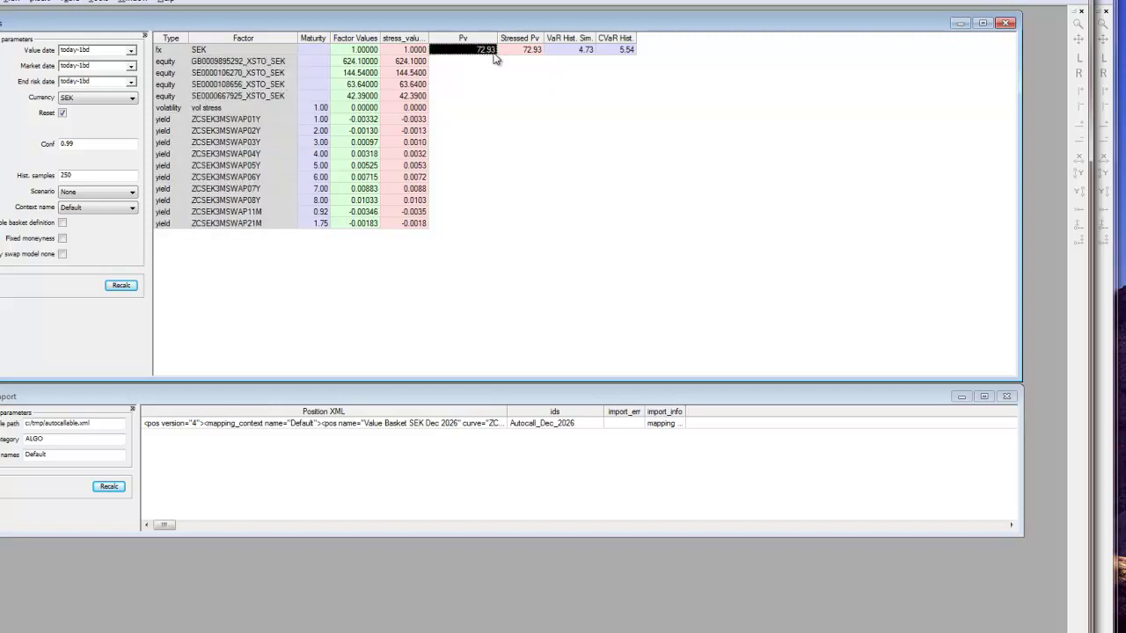
pyautogui.click(587, 51)
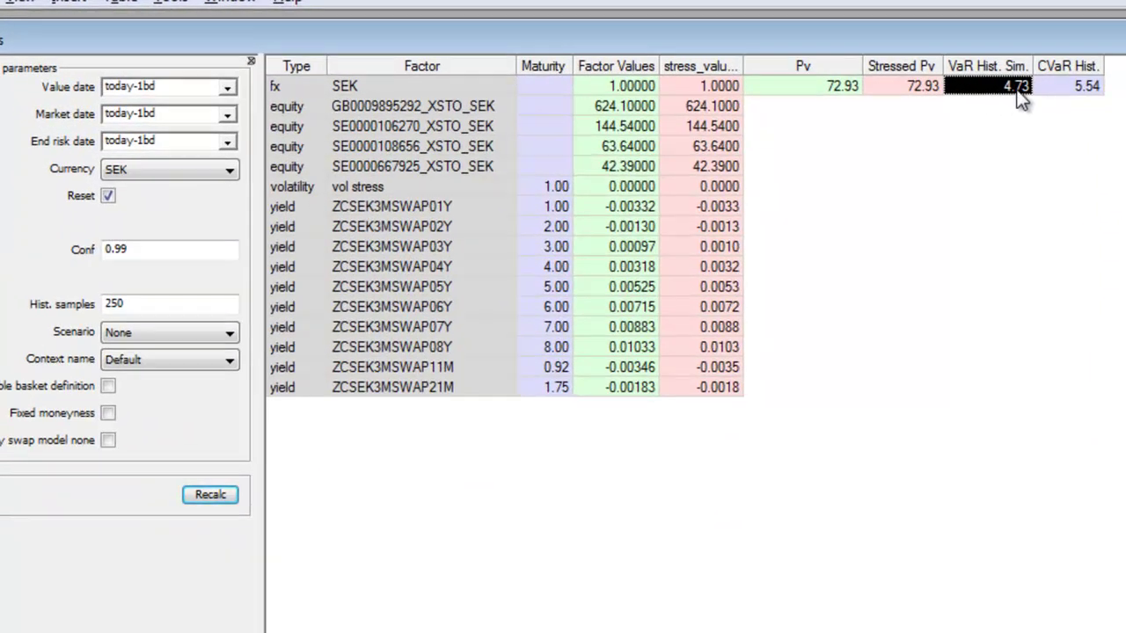
pyautogui.click(921, 88)
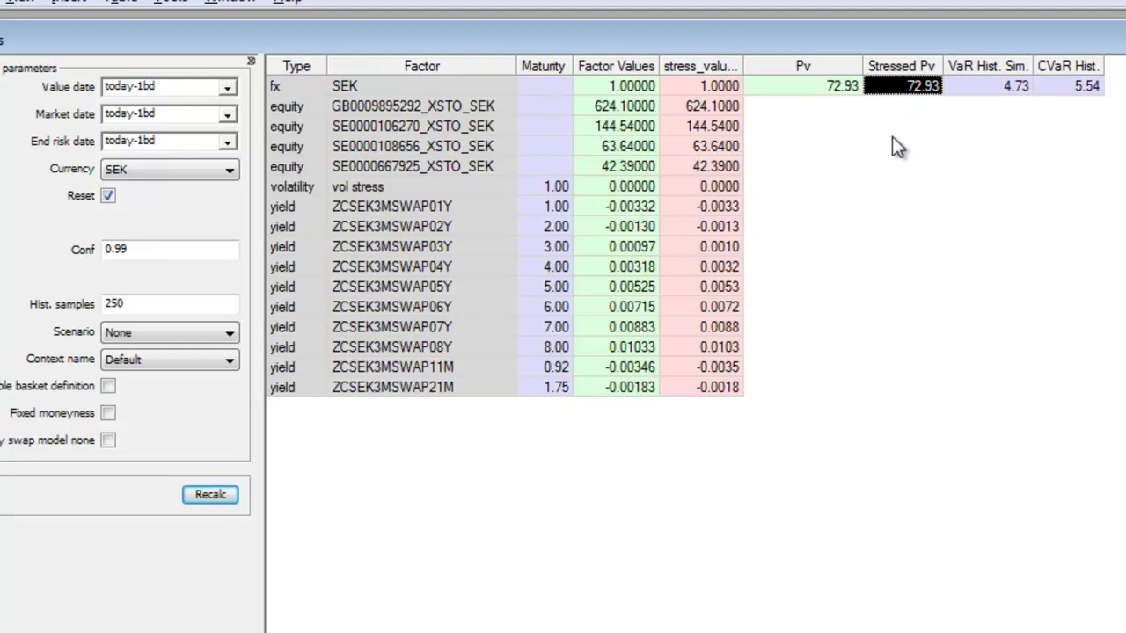
pyautogui.click(1070, 91)
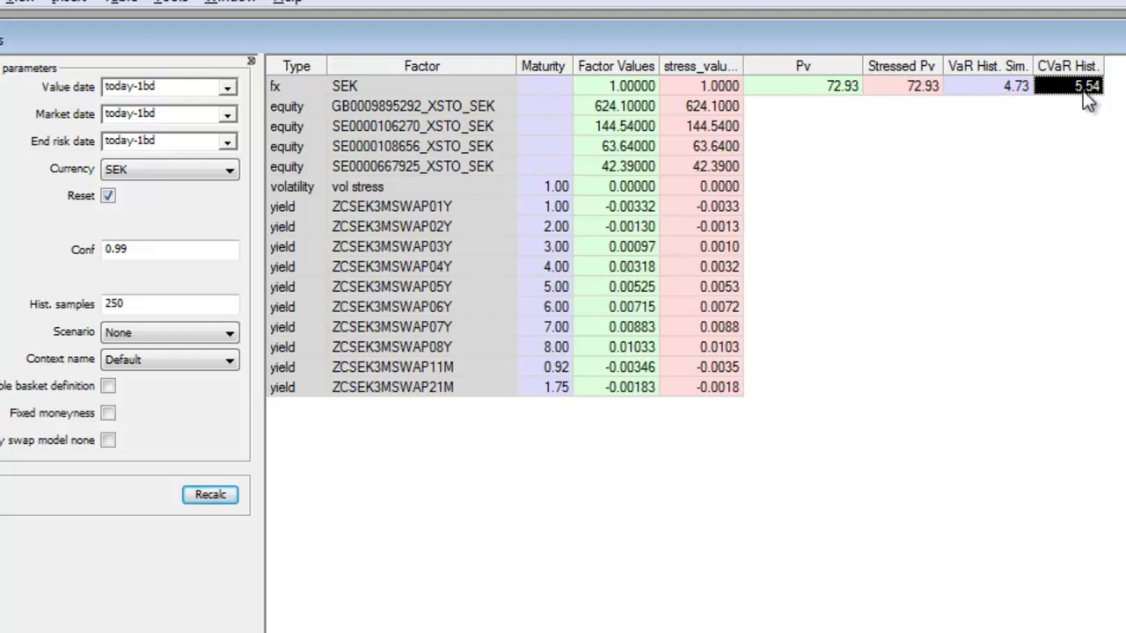
pyautogui.click(897, 308)
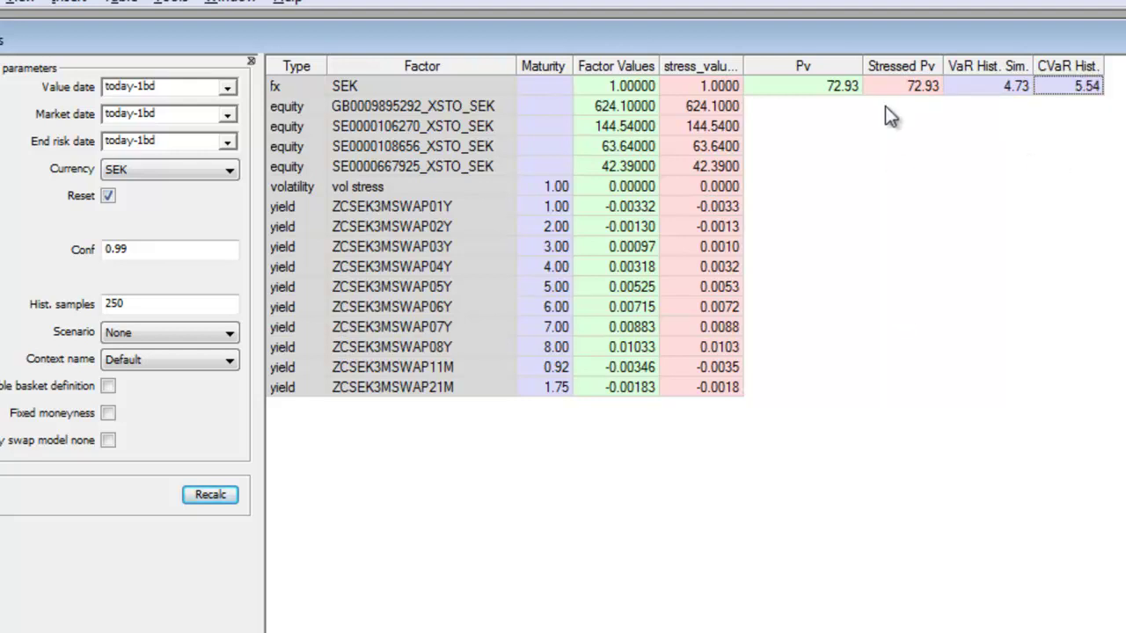
# Check the equity and yield factors, the 250 historical samples and the Pv/VaR results (4.73), then recalculate.
pyautogui.moveTo(440, 107); pyautogui.dragTo(632, 306)
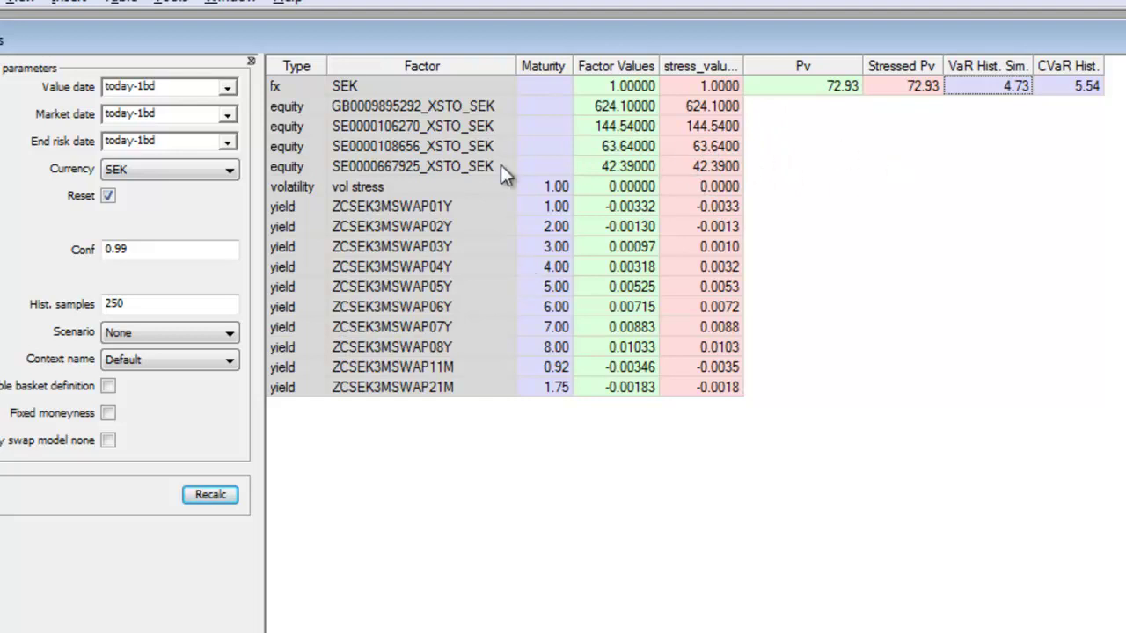
pyautogui.click(162, 308)
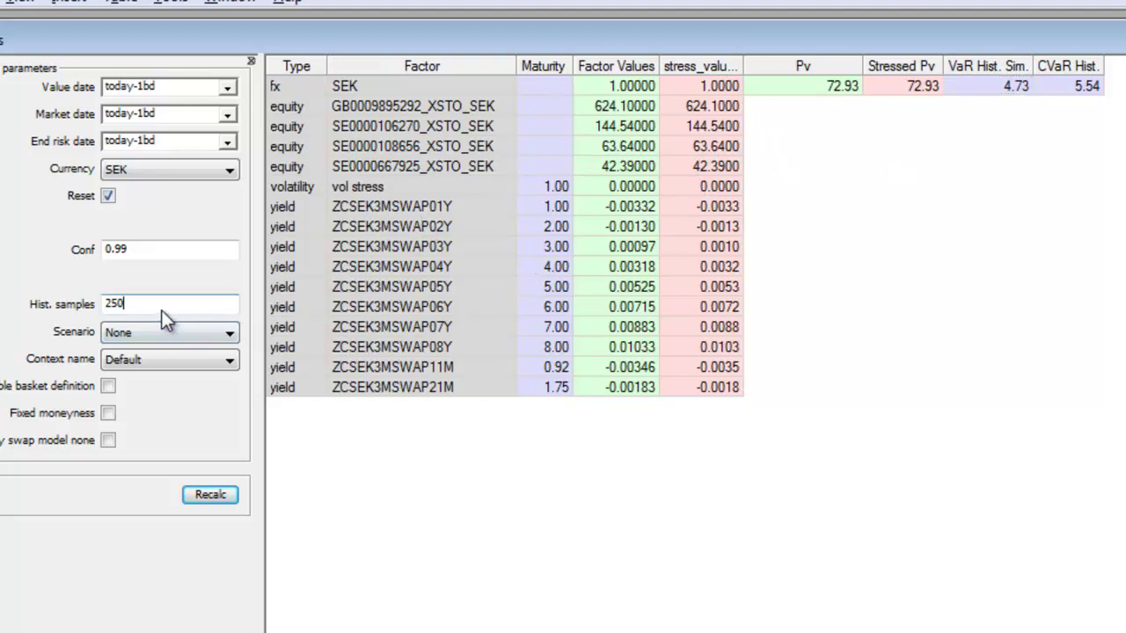
pyautogui.moveTo(859, 88); pyautogui.dragTo(976, 86)
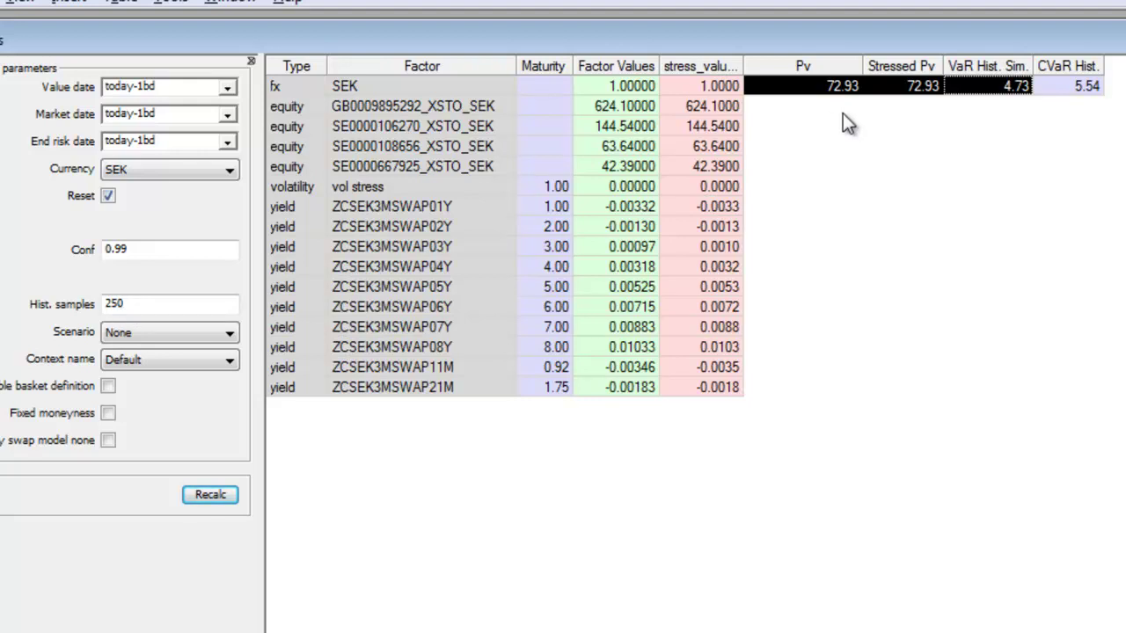
pyautogui.click(887, 87)
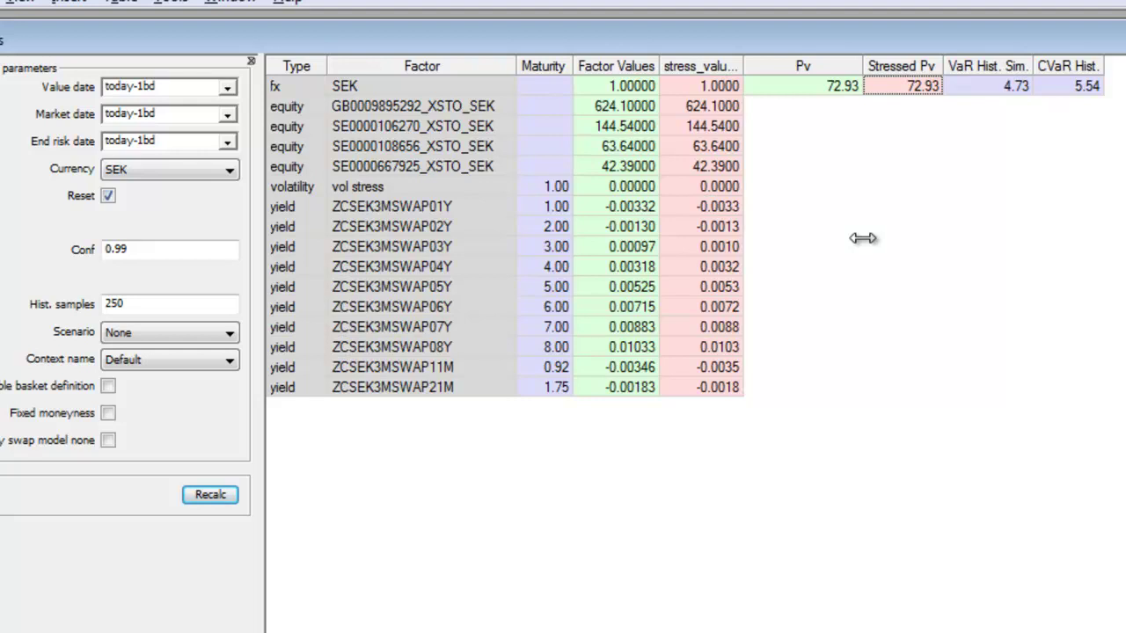
pyautogui.click(1020, 88)
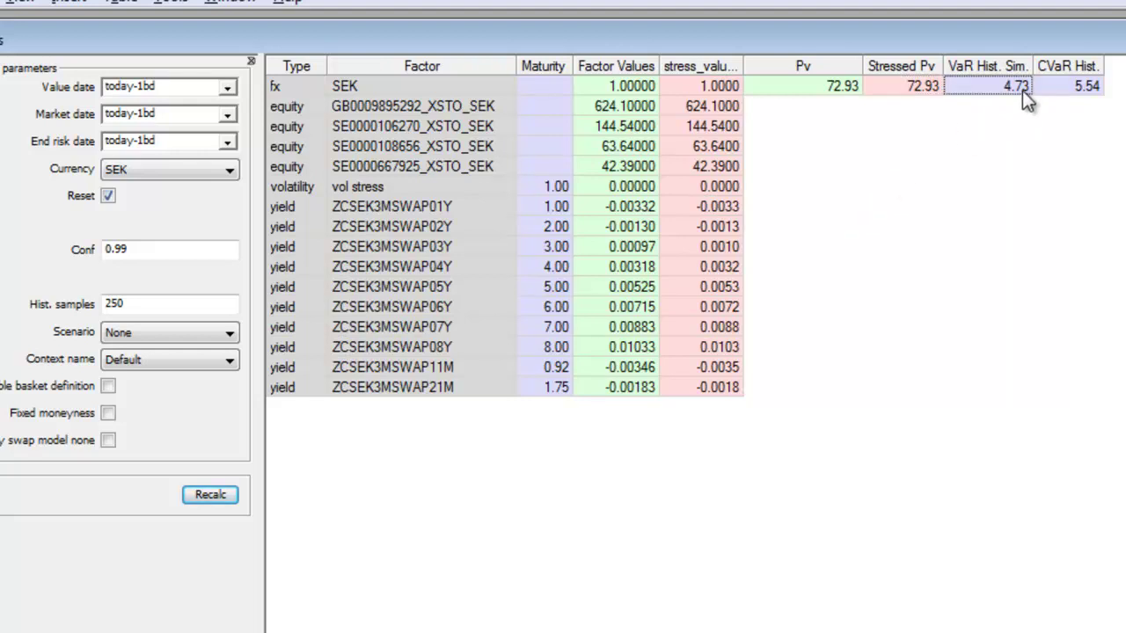
pyautogui.click(209, 496)
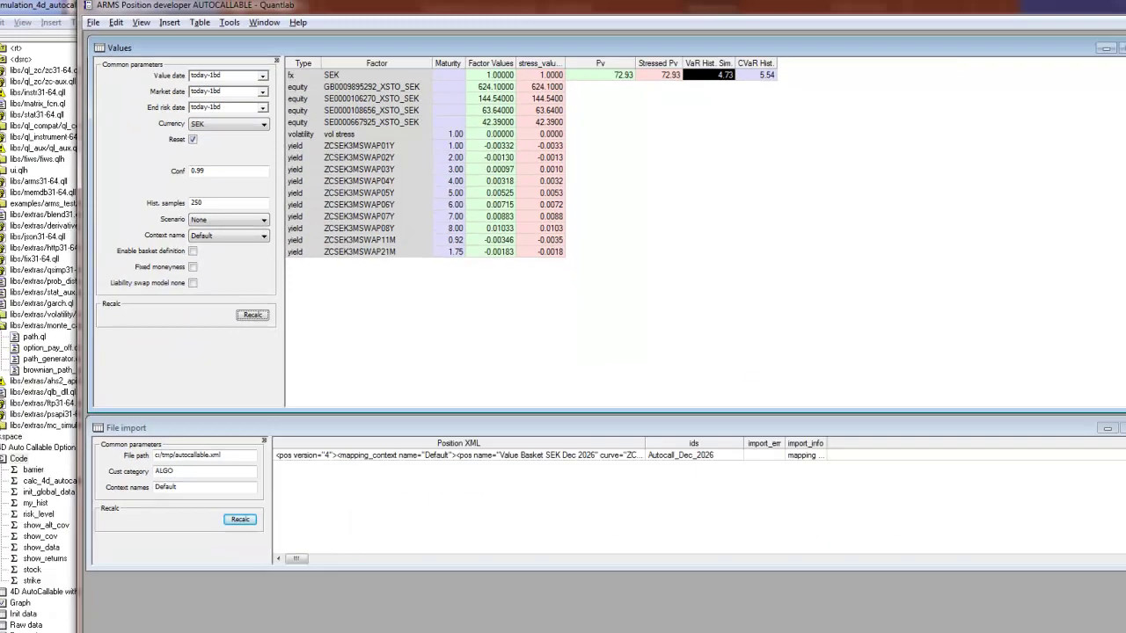
# Return to the 'AutoCallable - valuation and risk' agenda slide and place the cursor in its third point.
pyautogui.hotkey('alt', 'Tab')
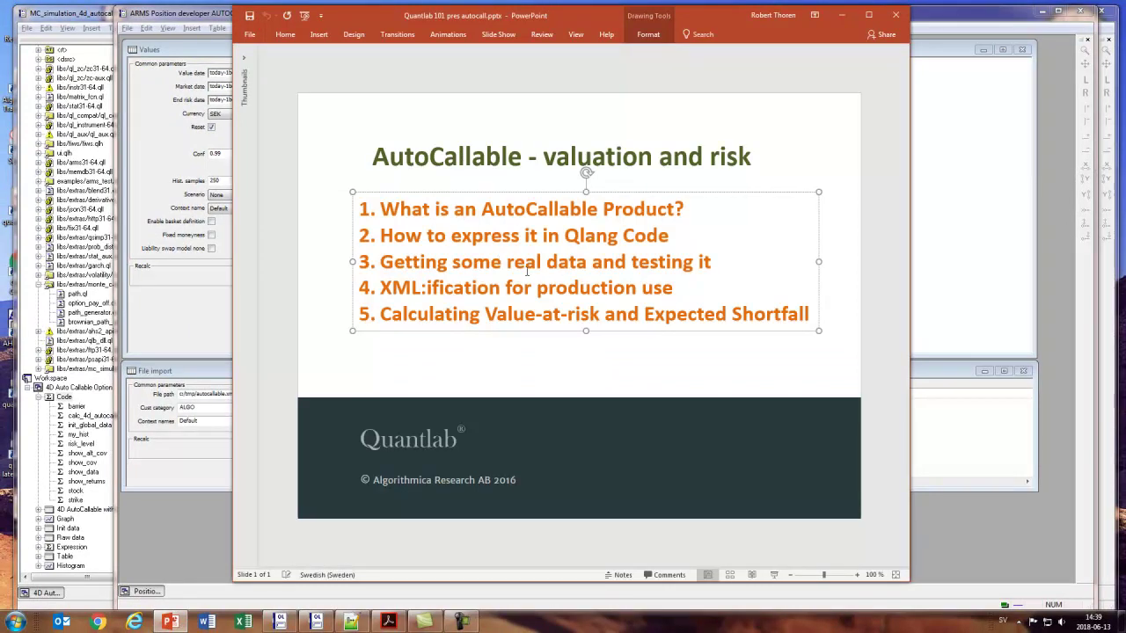
pyautogui.click(526, 264)
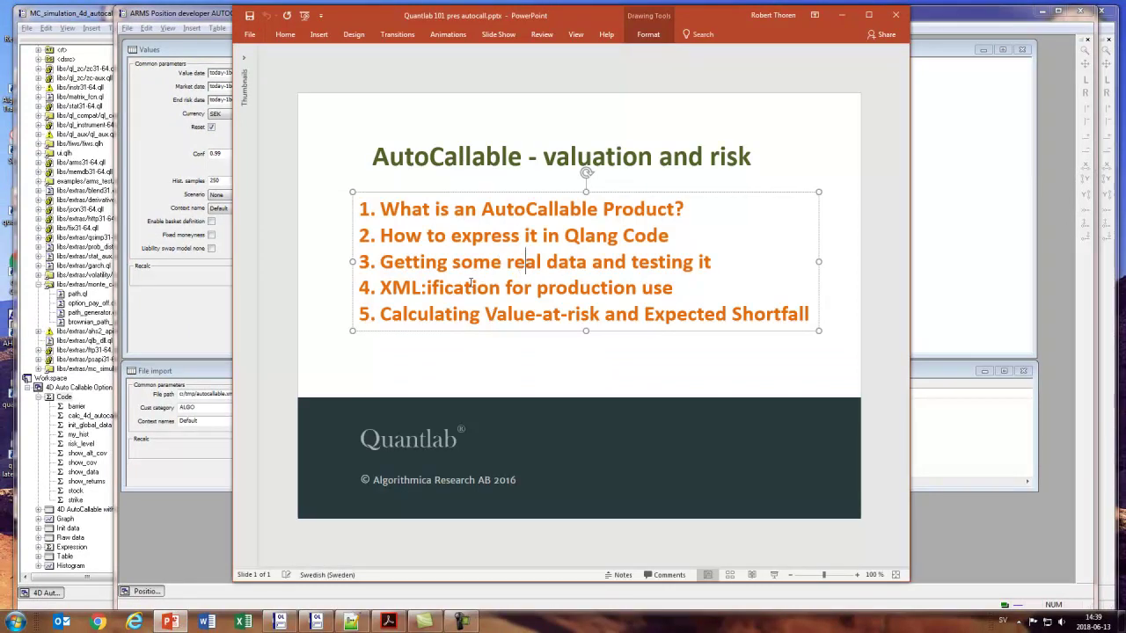